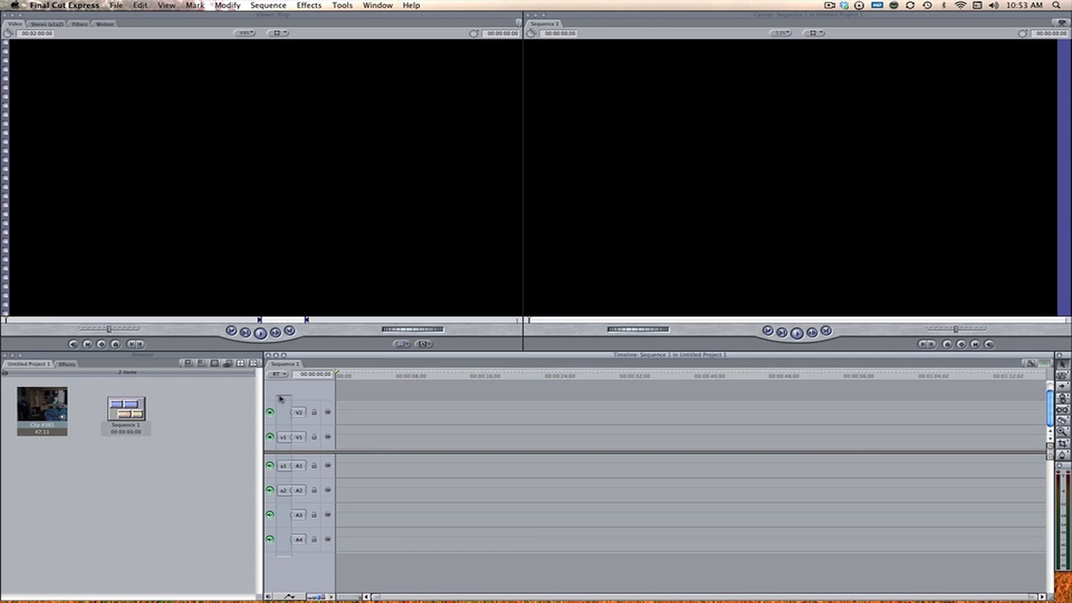
Step: Place Clip #385 on track V1 of the sequence and play it from about 12 seconds
drag(47, 402, 354, 436)
click(455, 376)
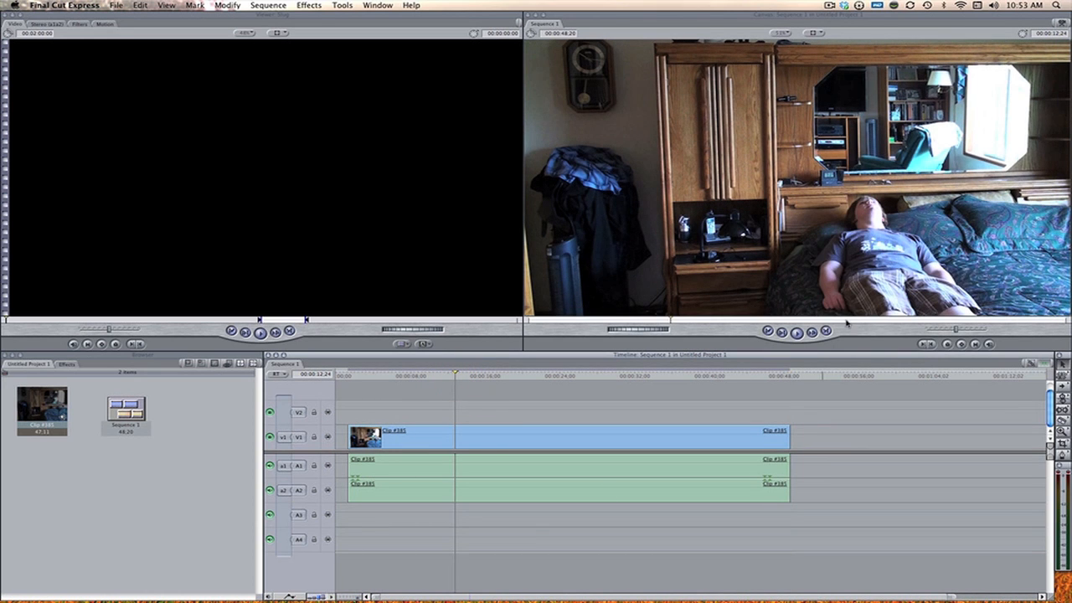
key(space)
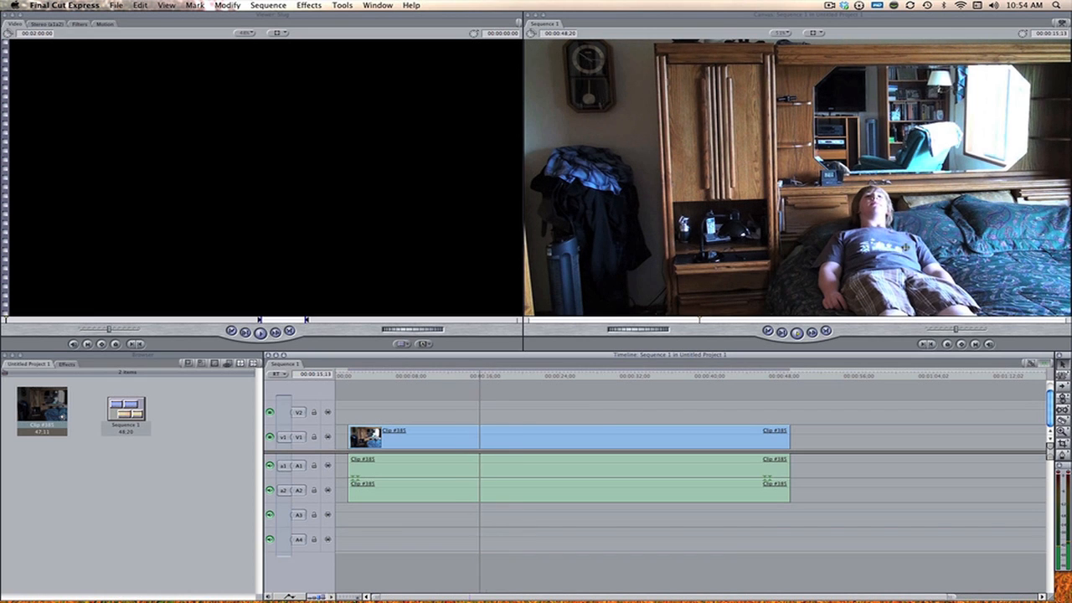
key(space)
click(796, 331)
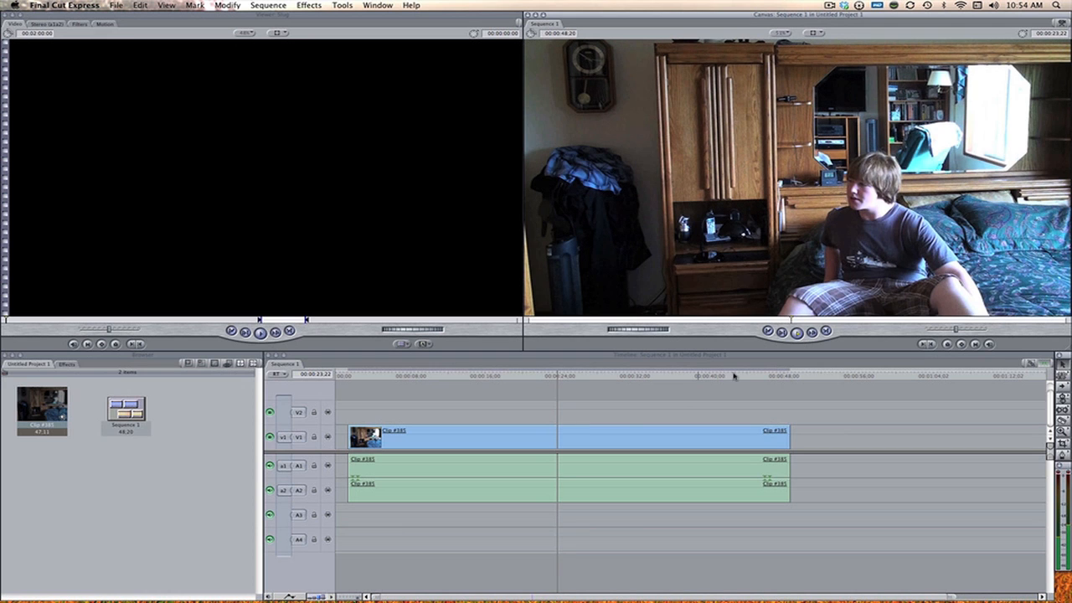
Step: Split the V1 clip and its audio at 00:00:12;22, where the person is lying on the bed, and delete everything before it
click(421, 374)
key(space)
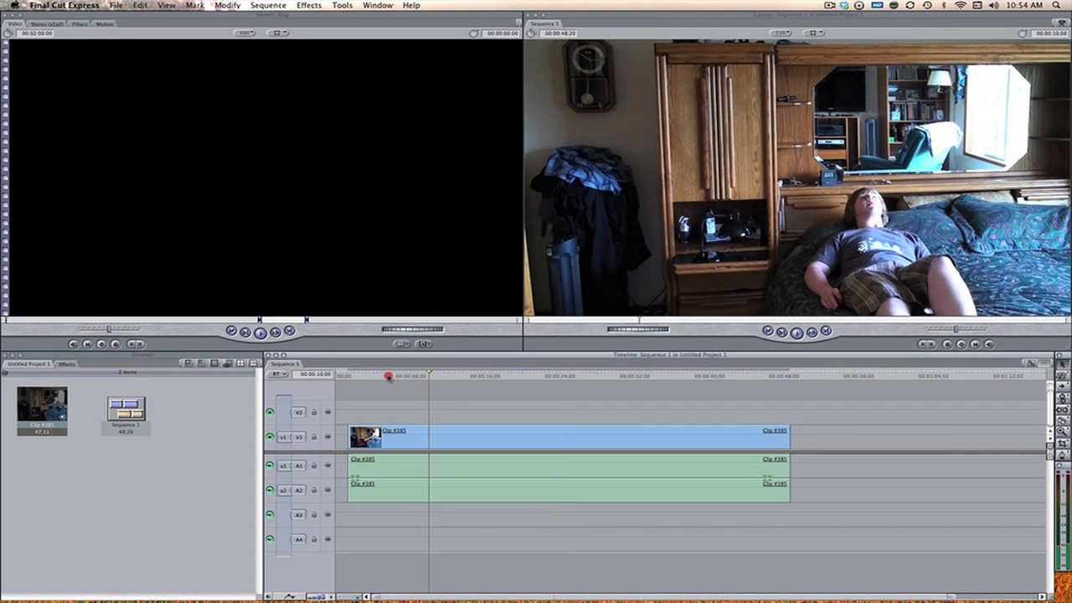
click(402, 376)
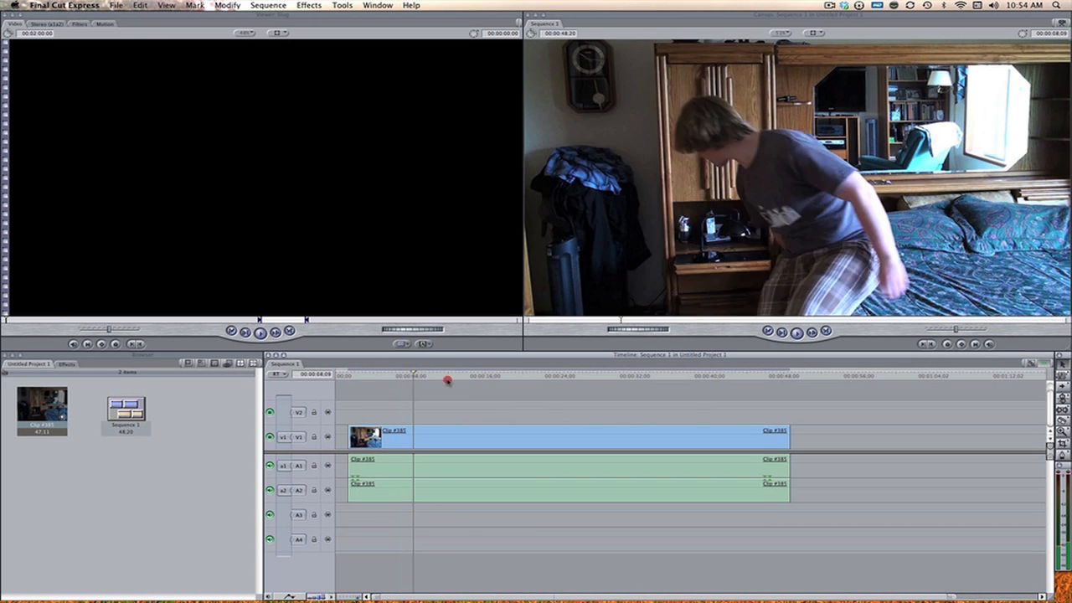
click(448, 381)
key(space)
key(b)
click(458, 441)
click(456, 470)
key(a)
drag(428, 518, 408, 382)
key(Delete)
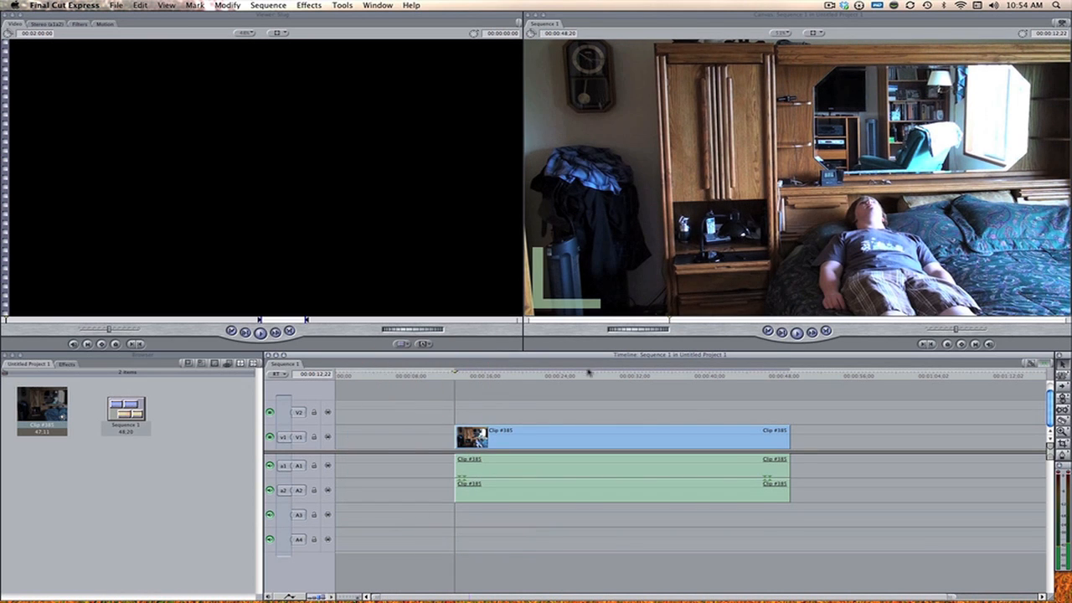
Step: Split the clip at about 00:00:45;26, delete the part after it, and remove the audio of the kept part
click(677, 376)
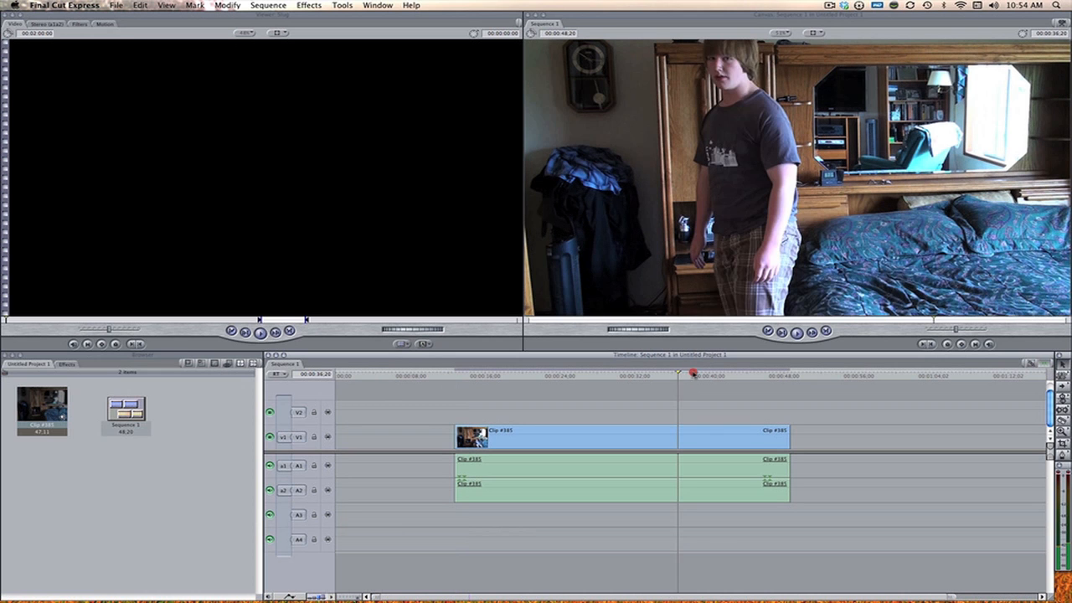
drag(720, 376, 763, 376)
key(b)
click(769, 439)
click(770, 468)
key(a)
drag(801, 513, 644, 475)
key(Delete)
key(Delete)
Step: Open the V1 clip in the Viewer and set its speed to 500 percent
double_click(647, 438)
click(309, 5)
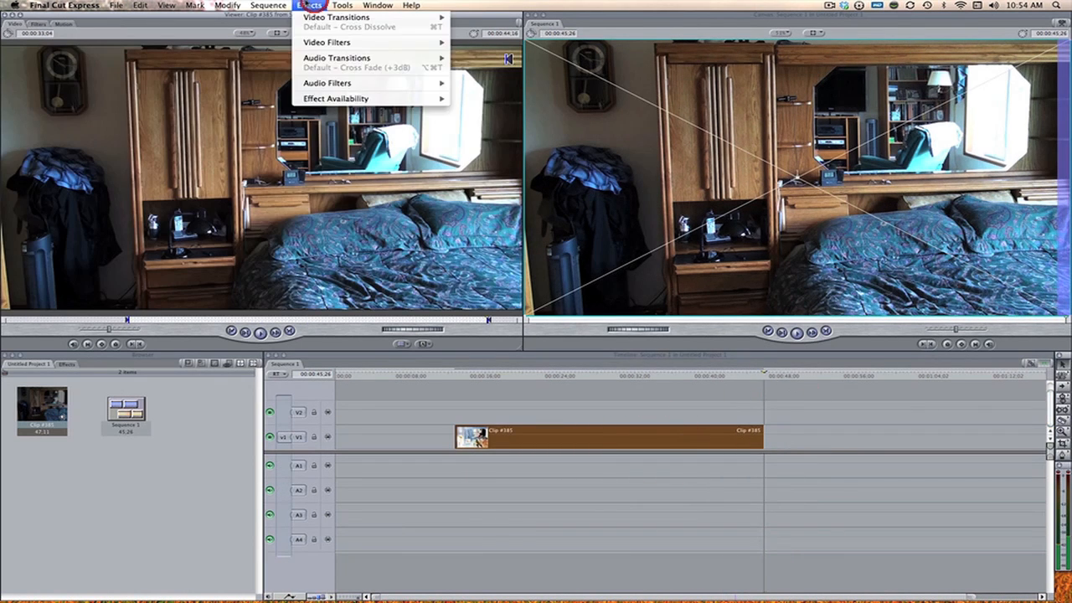
mouse_move(228, 6)
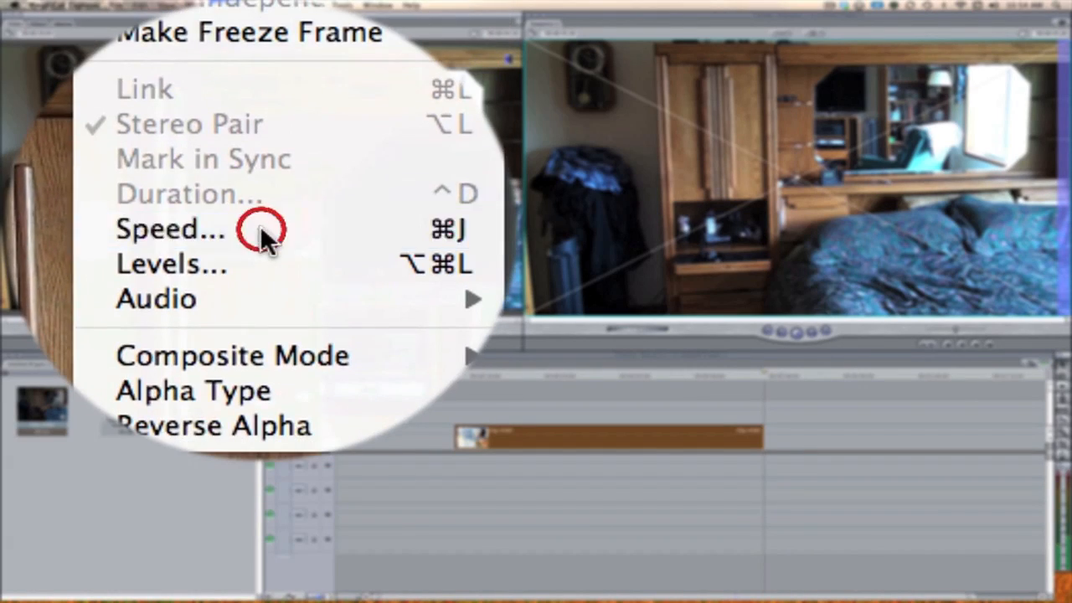
click(238, 102)
text(500)
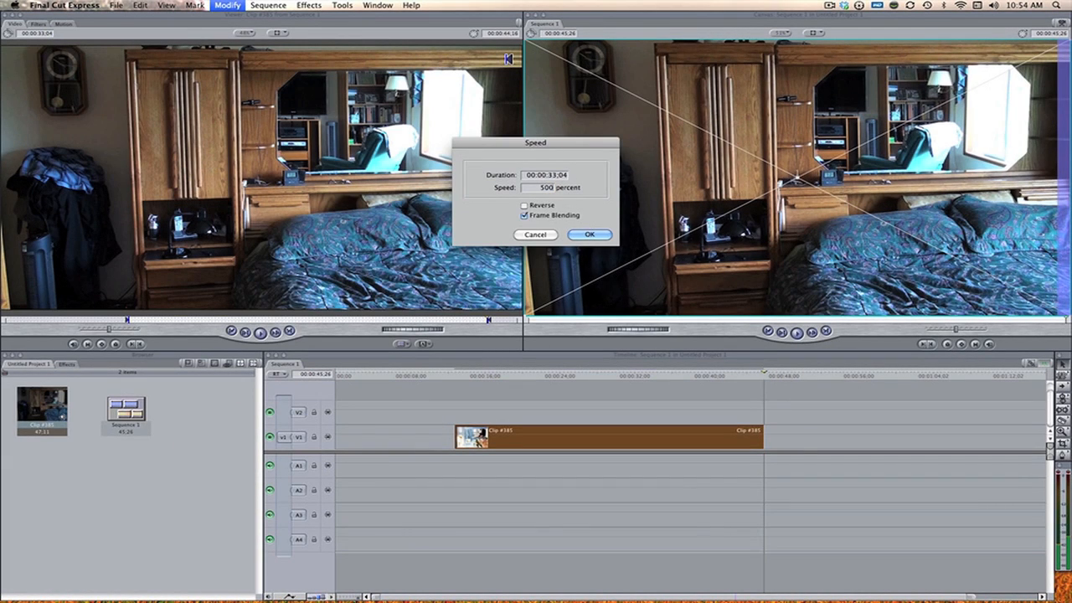
key(Return)
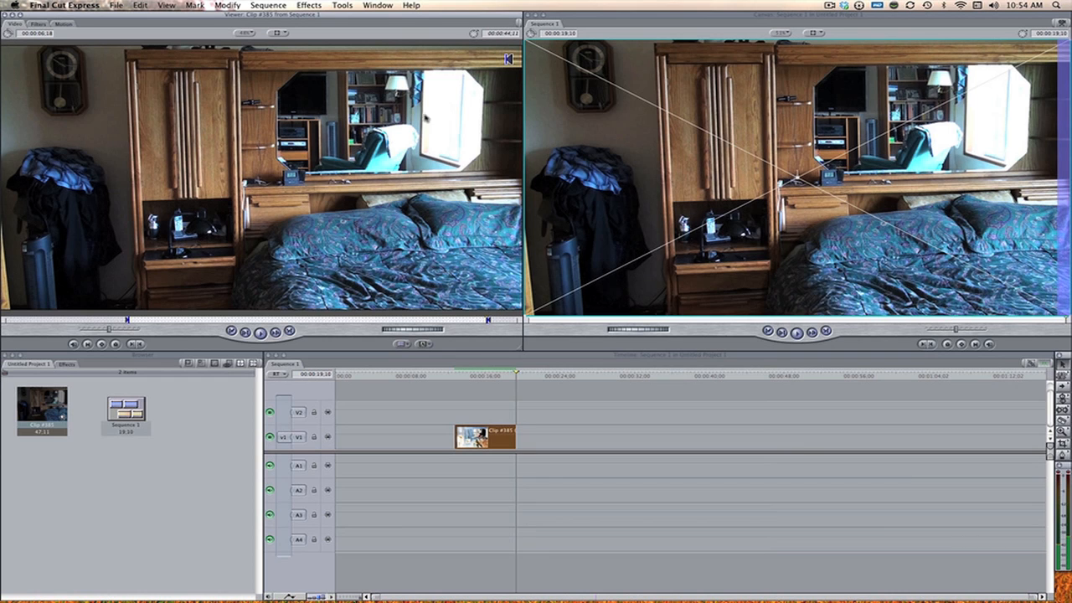
Step: Examine the Reverse and Frame Blending options in the clip's speed settings
click(227, 5)
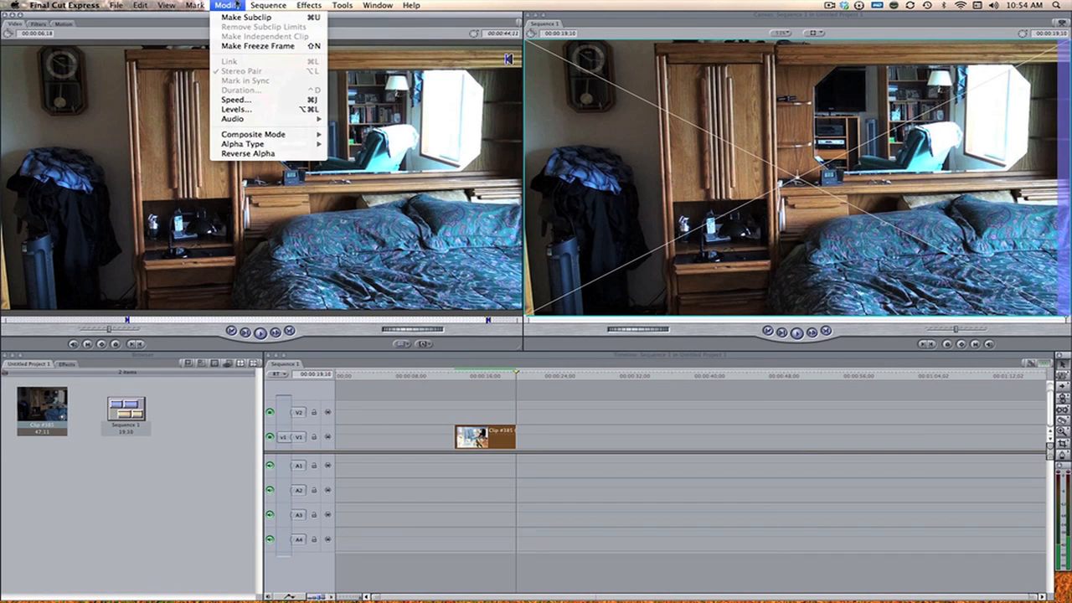
click(262, 100)
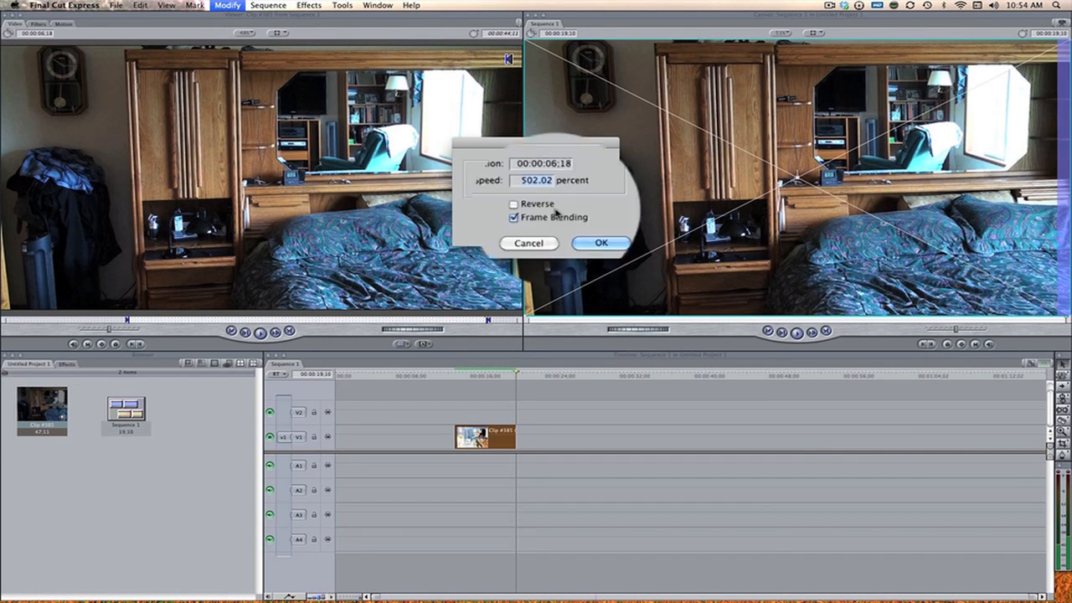
click(539, 237)
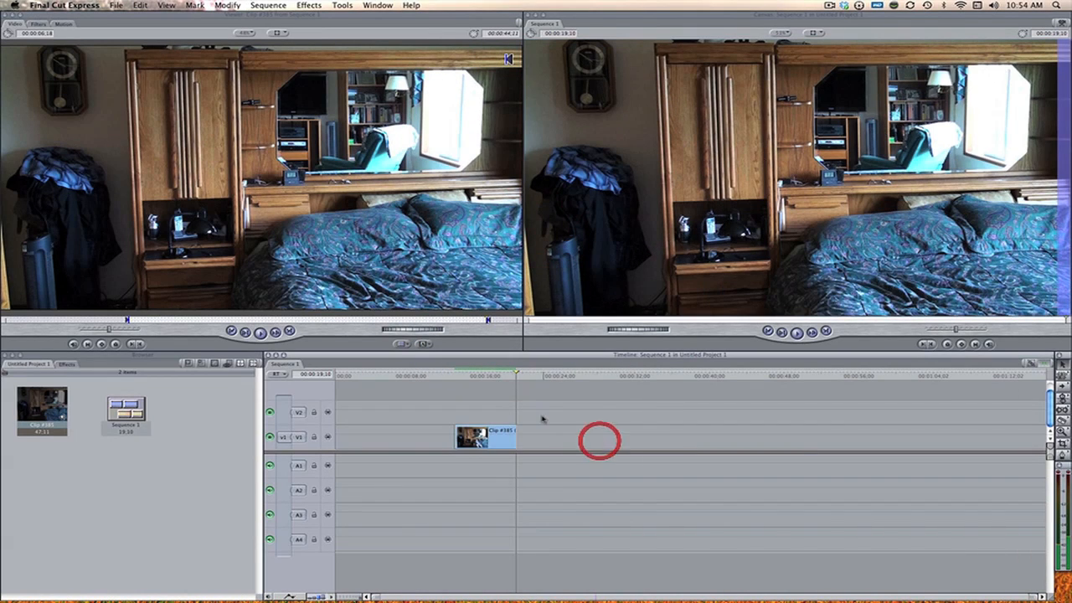
Step: Render all of the sequence for both video and audio
click(343, 5)
mouse_move(268, 5)
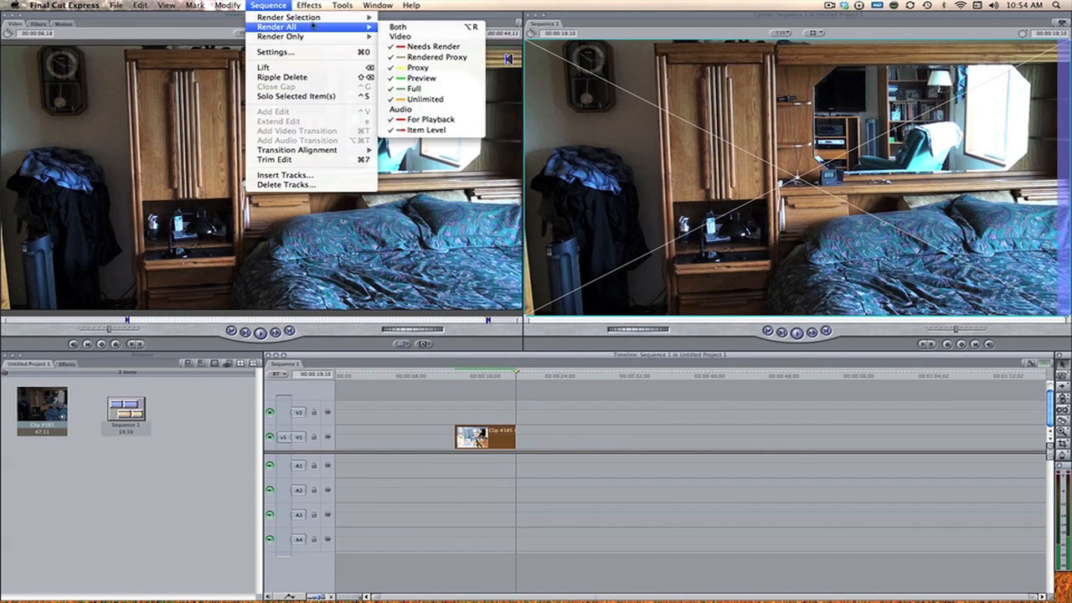
mouse_move(356, 28)
click(410, 30)
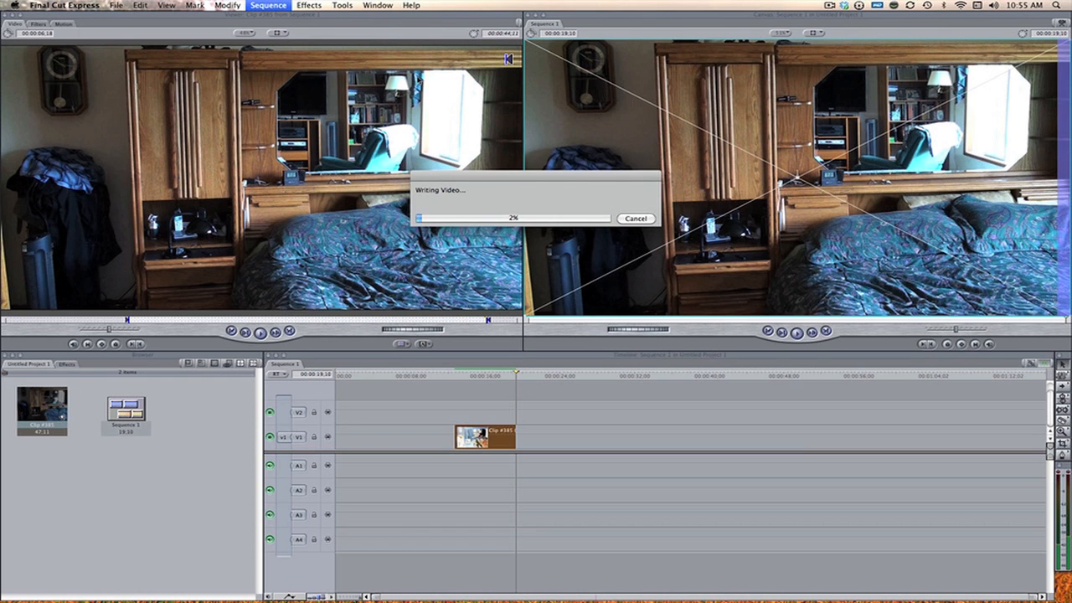
Step: Play the rendered, sped-up clip from its start and again from partway through
click(459, 376)
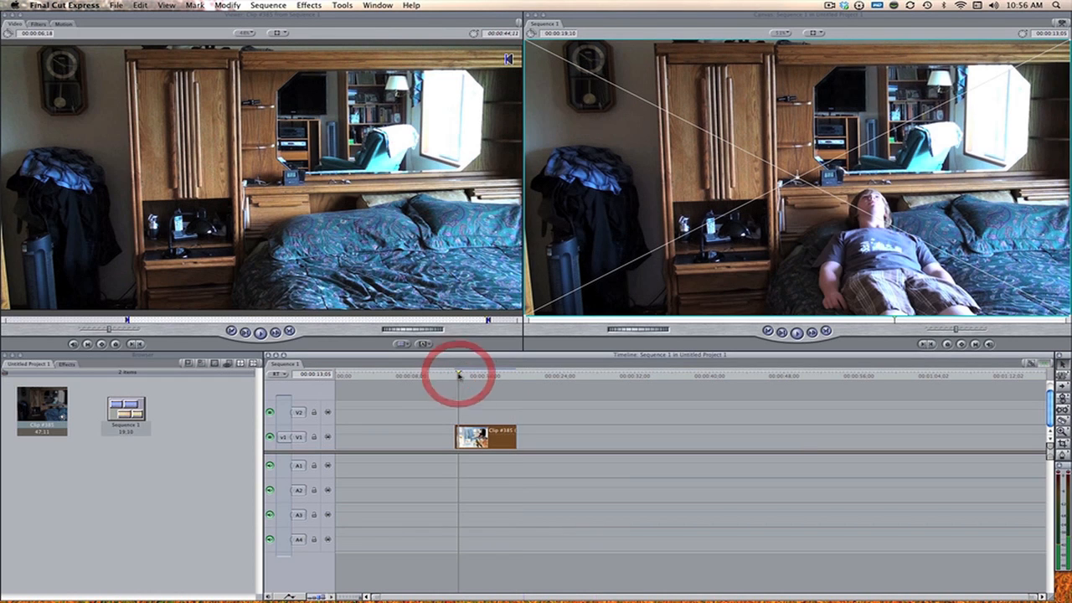
click(458, 375)
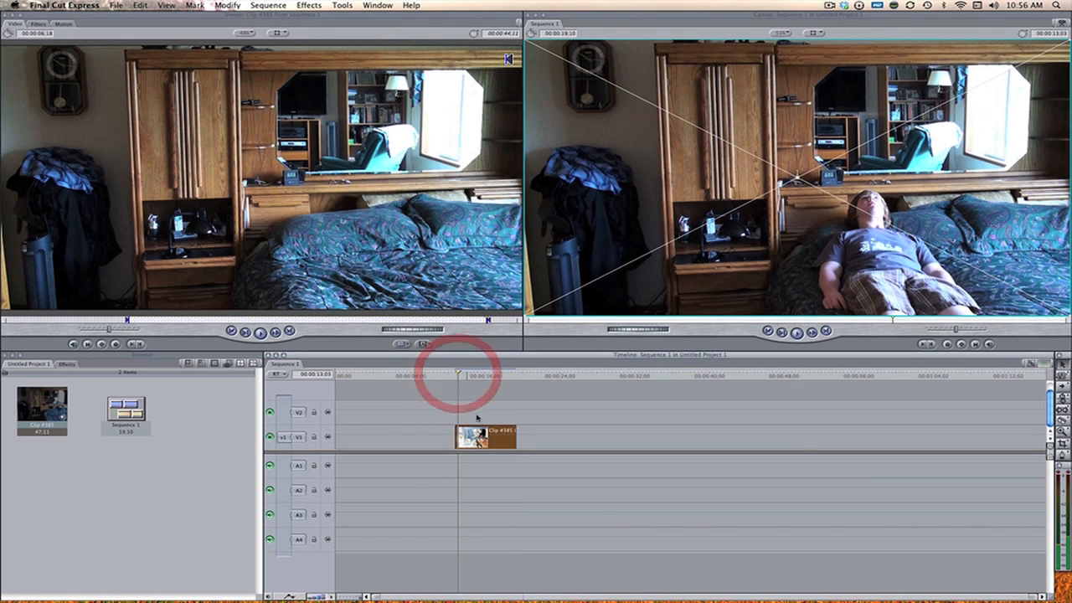
click(799, 335)
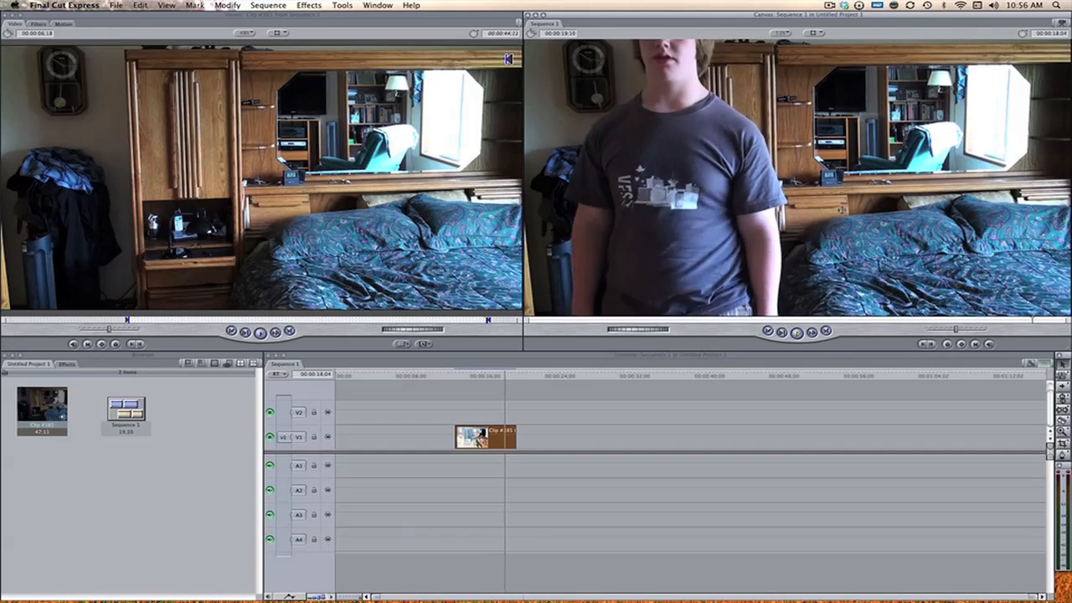
click(470, 376)
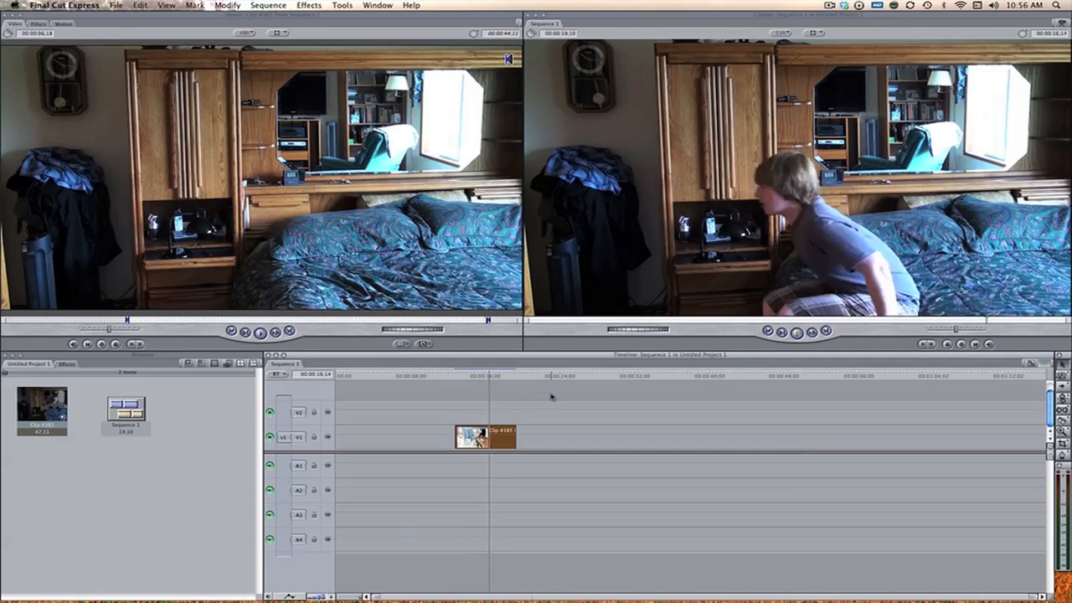
key(space)
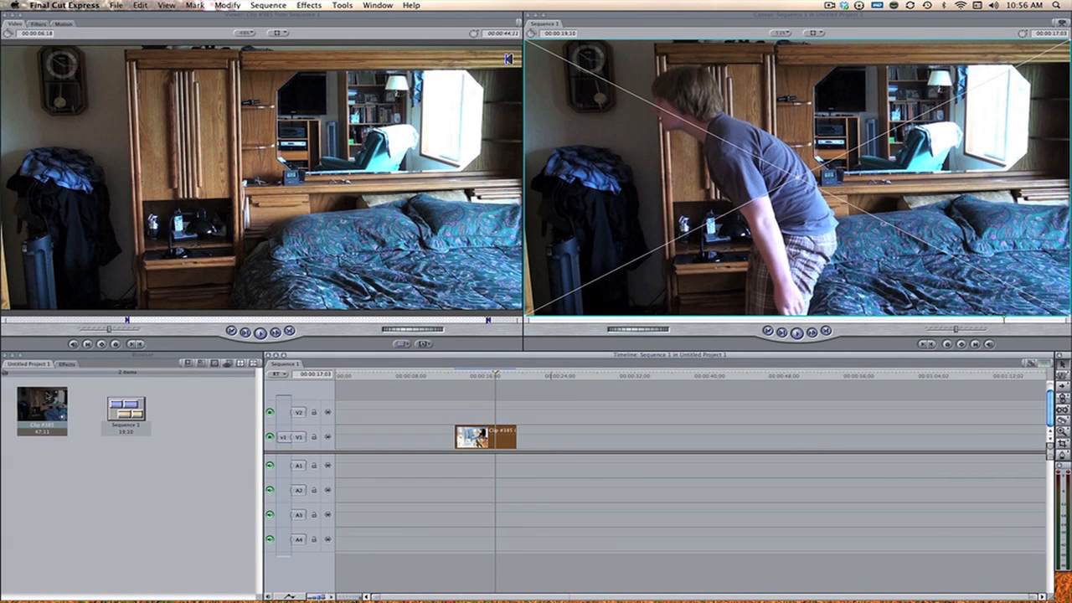
Step: Place another copy of Clip #385 on track V2, split it at 00:00:40;29 and again farther along, and delete the first part
drag(31, 415, 574, 413)
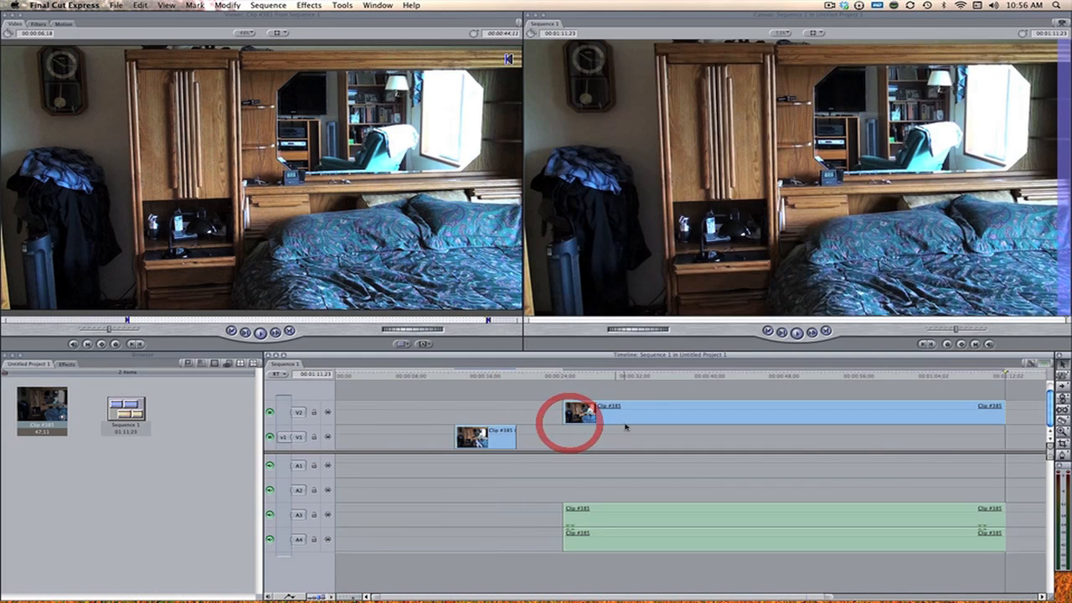
drag(736, 376, 718, 376)
click(720, 411)
click(717, 532)
click(811, 531)
key(a)
drag(661, 568, 651, 411)
key(Delete)
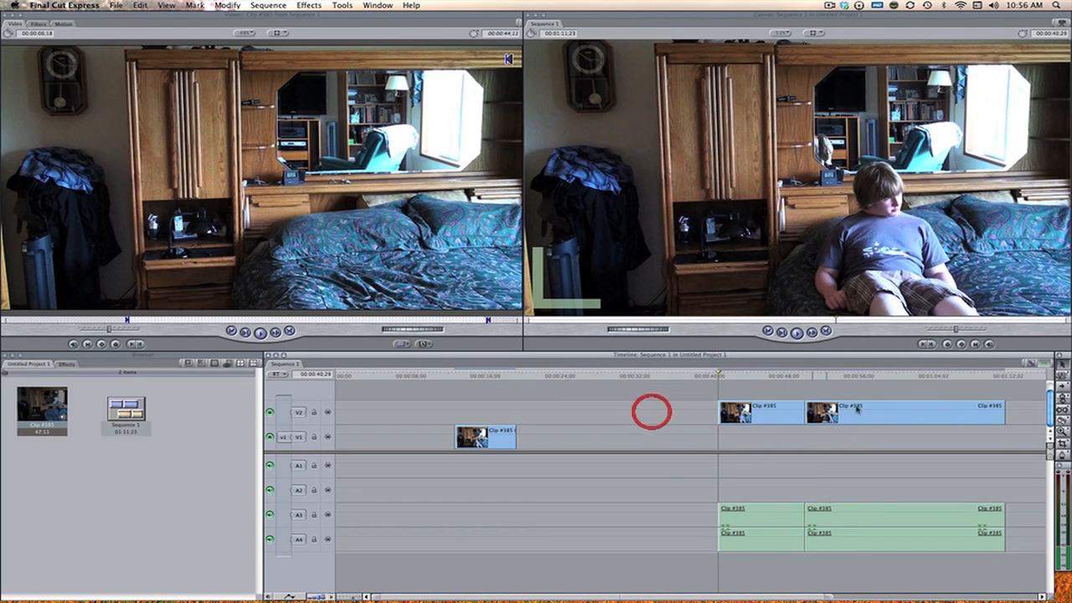
Step: Delete the last V2 piece and the remaining audio, and align the kept V2 piece with the start of the V1 clip
click(894, 537)
key(Delete)
click(741, 530)
key(Delete)
drag(770, 411, 507, 378)
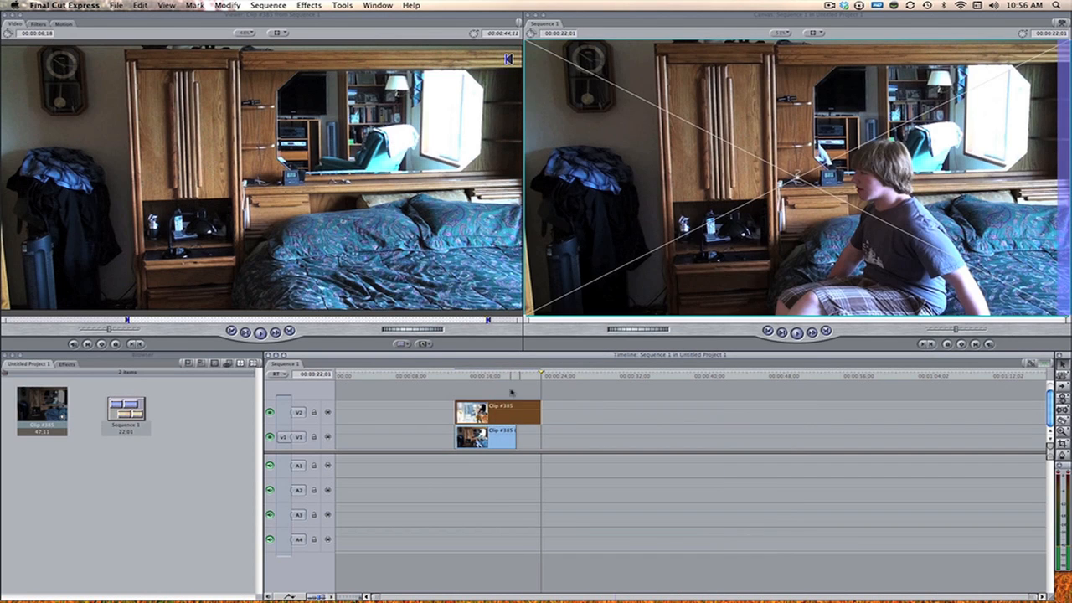
Step: Split the V2 clip where the V1 clip ends and delete the excess so both clips end together
key(v)
click(515, 413)
key(b)
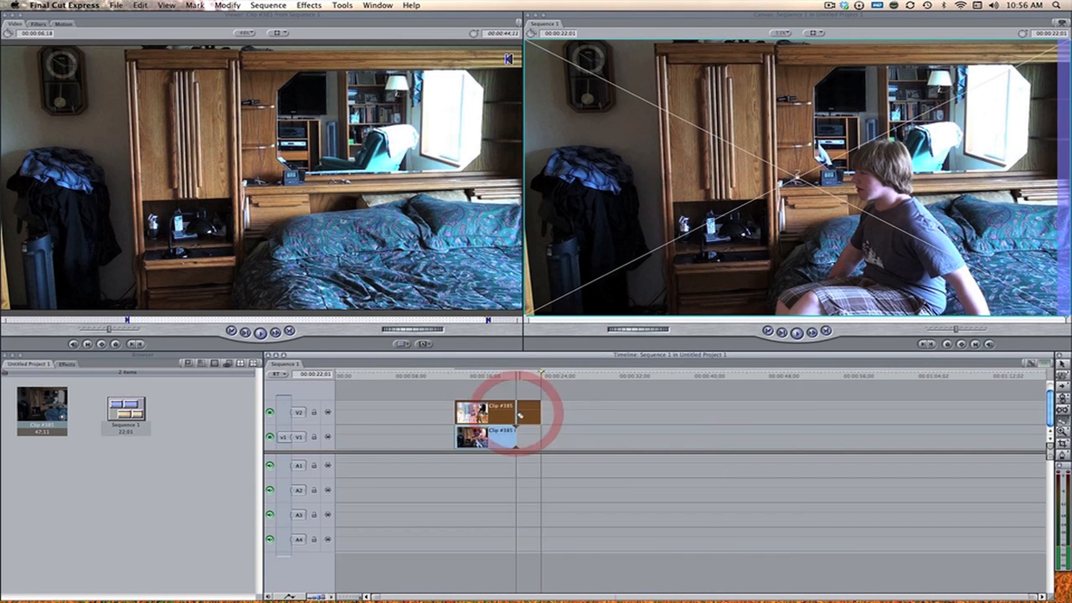
click(517, 413)
key(a)
click(526, 412)
key(Delete)
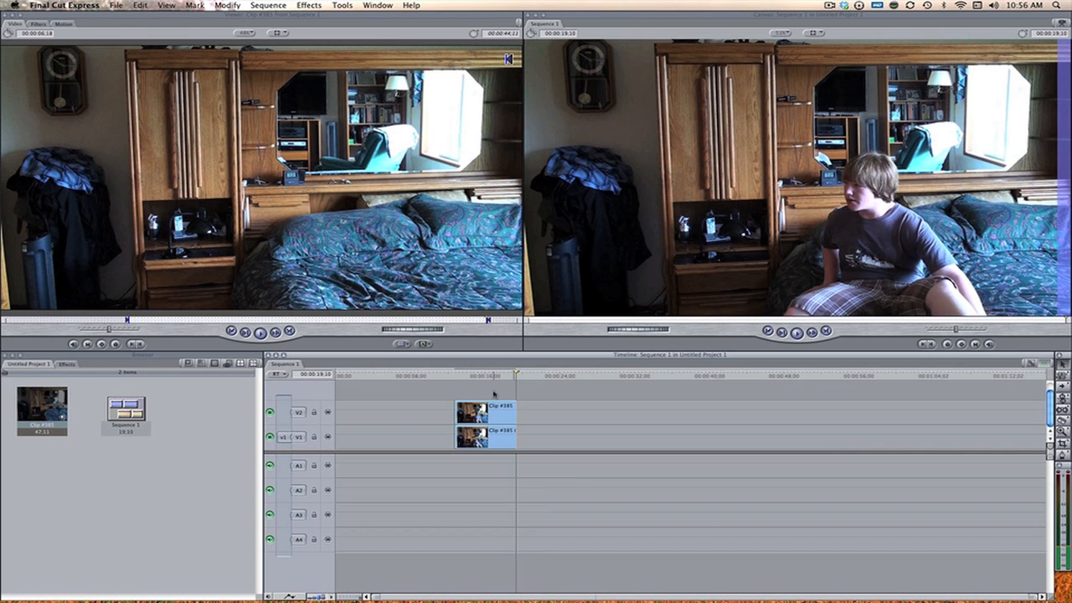
Step: Open the V2 clip in the Viewer and apply the Eight-Point Garbage Matte video filter to it
click(489, 409)
double_click(488, 409)
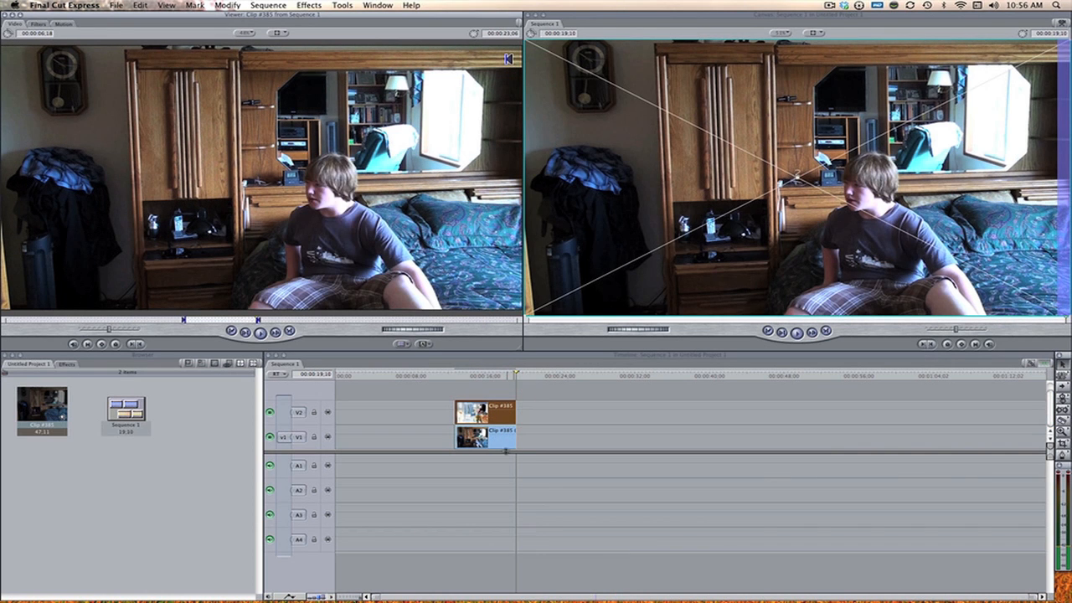
click(312, 5)
mouse_move(335, 151)
mouse_move(490, 245)
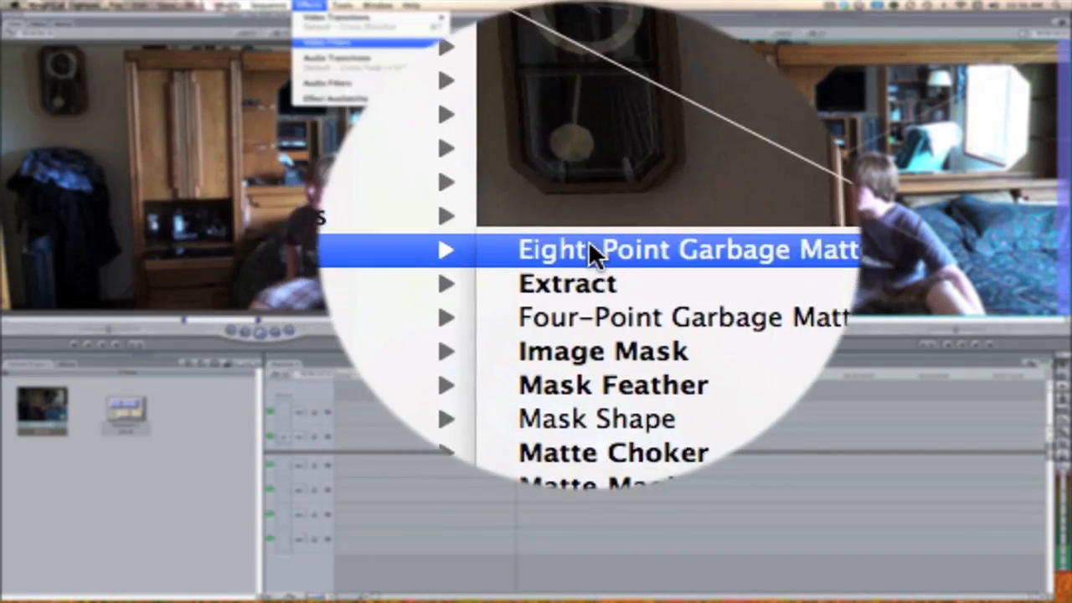
click(601, 240)
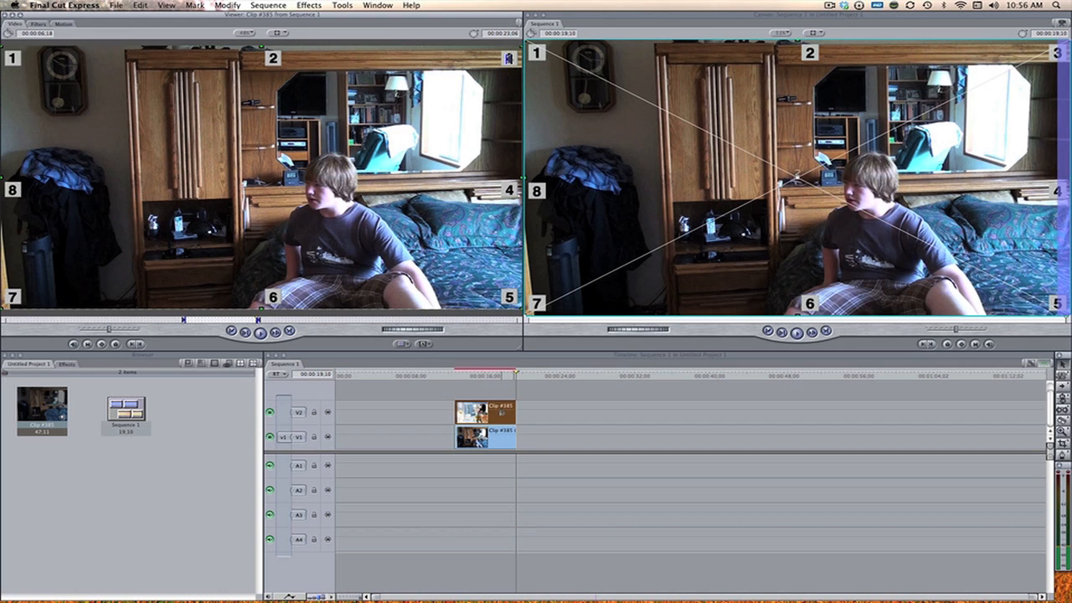
Step: Place matte Point 1 on the wall beside the cabinet at about -581, -225 and check the mask in the Viewer
click(39, 24)
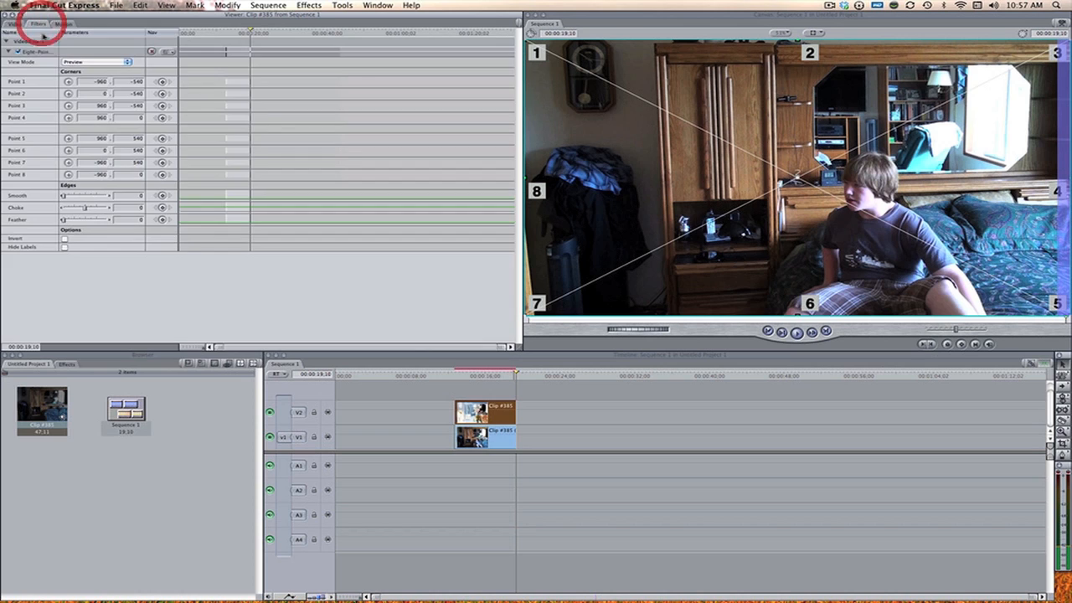
click(69, 82)
click(637, 121)
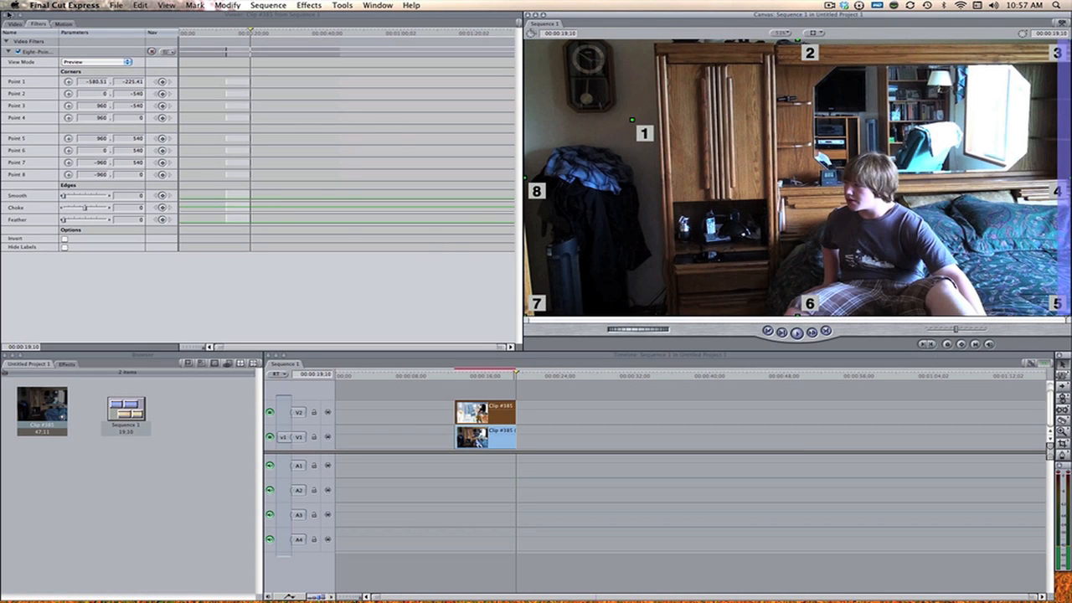
click(15, 24)
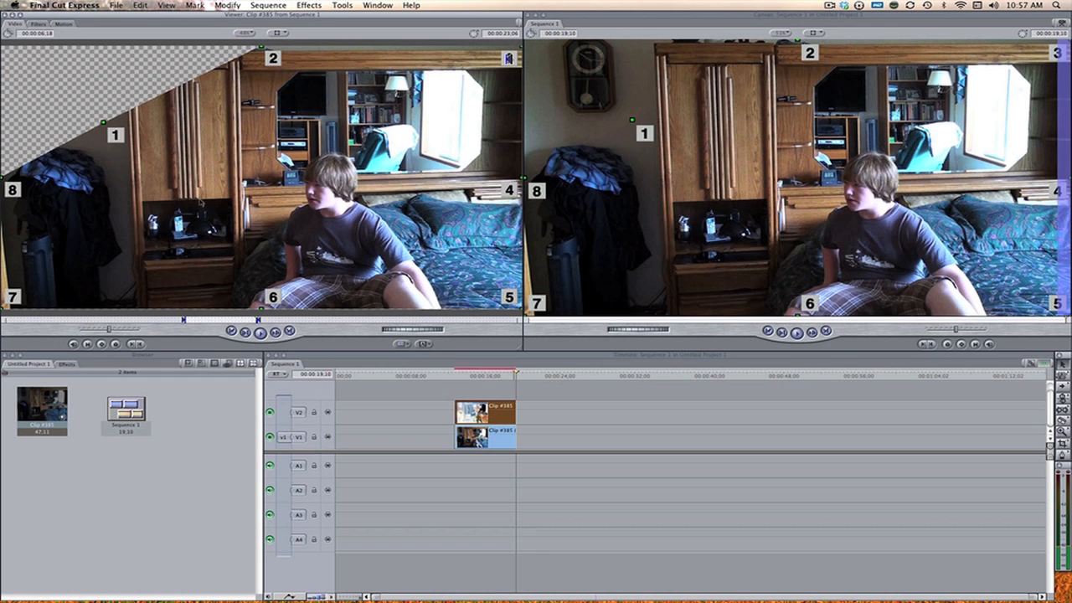
click(36, 23)
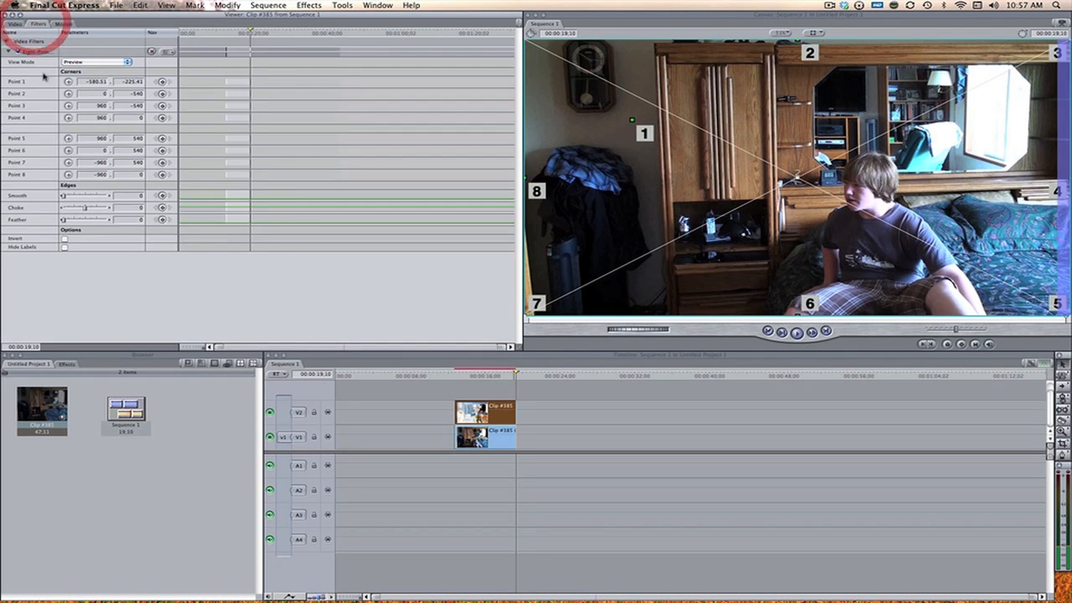
Step: Place matte Point 8 at about -953, -200 on the frame's edge and Point 2 at about -569, -545 above Point 1
click(69, 174)
drag(556, 142, 526, 126)
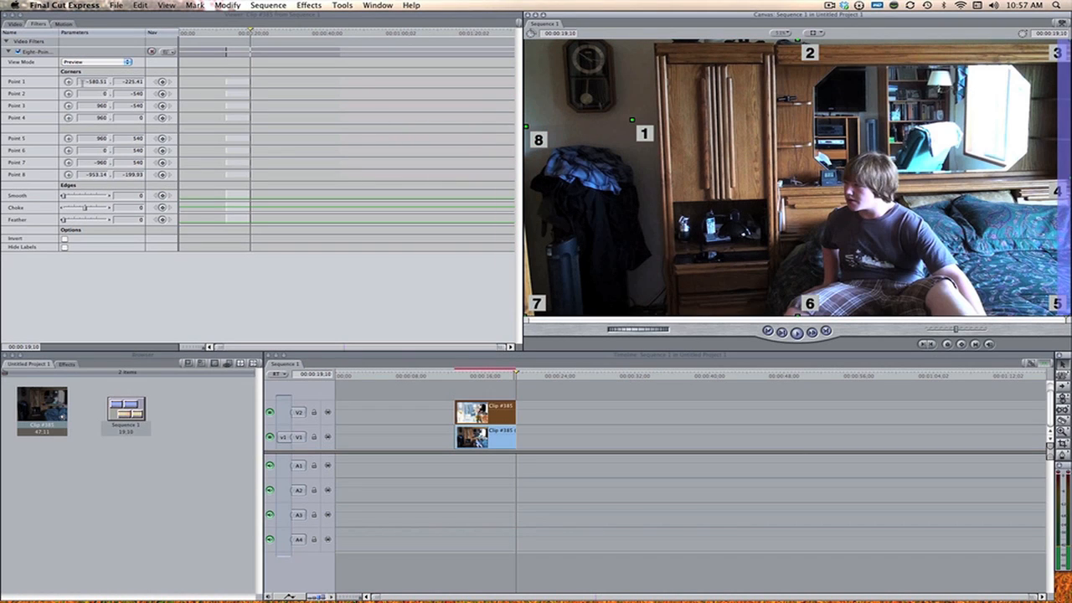
click(68, 93)
drag(647, 47, 635, 31)
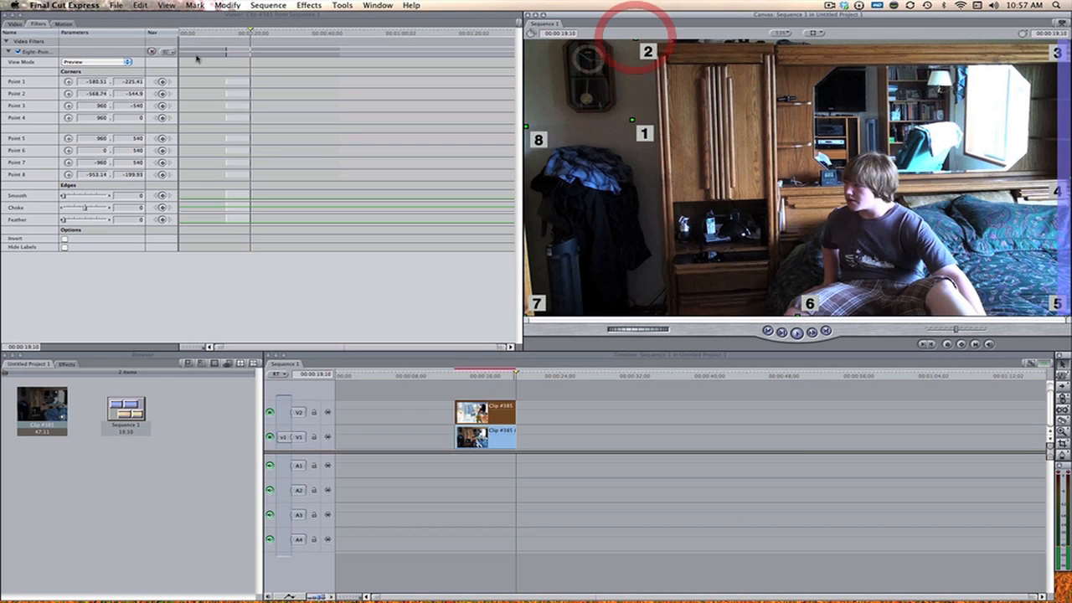
Step: Invert the Eight-Point Garbage Matte on the V2 clip so only the clock area is kept, and check the mask in the Viewer
click(13, 23)
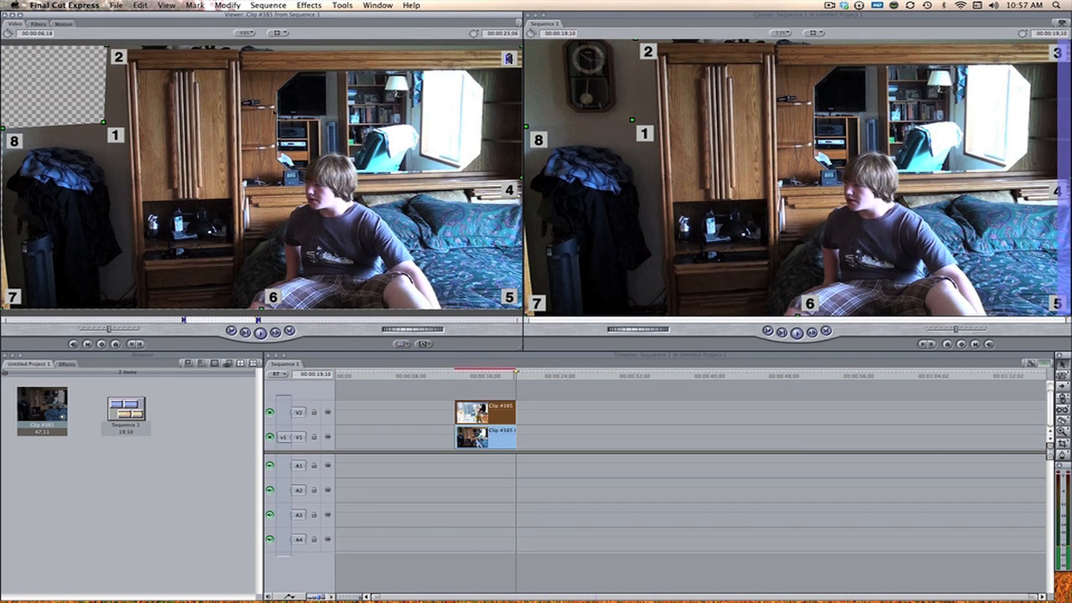
click(35, 25)
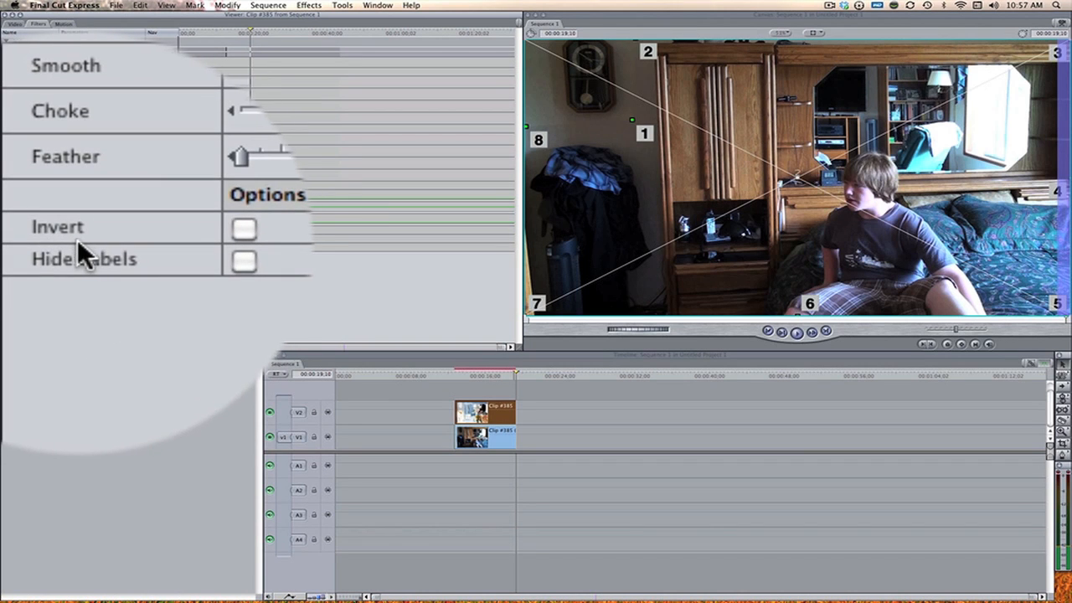
click(237, 243)
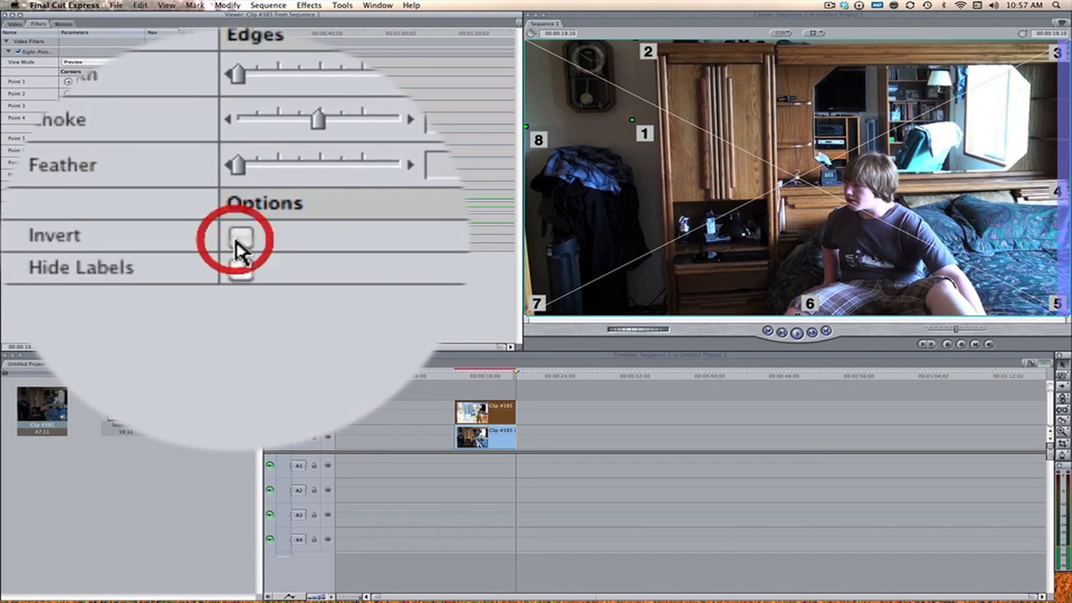
click(14, 23)
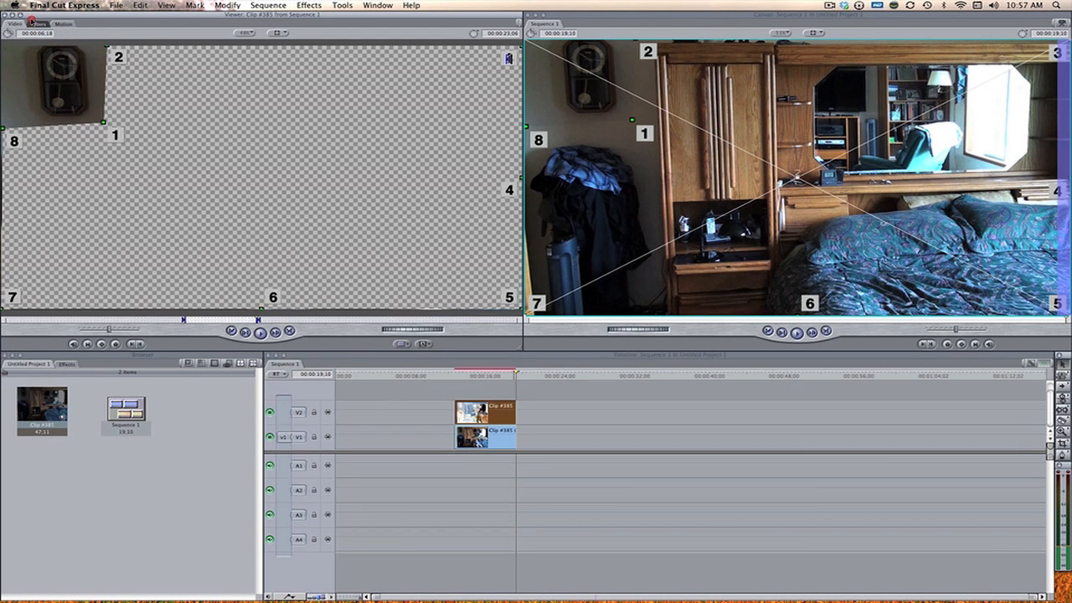
Step: Set the Feather of the V2 clip's Eight-Point Garbage Matte to 19 to soften the mask edge
click(36, 24)
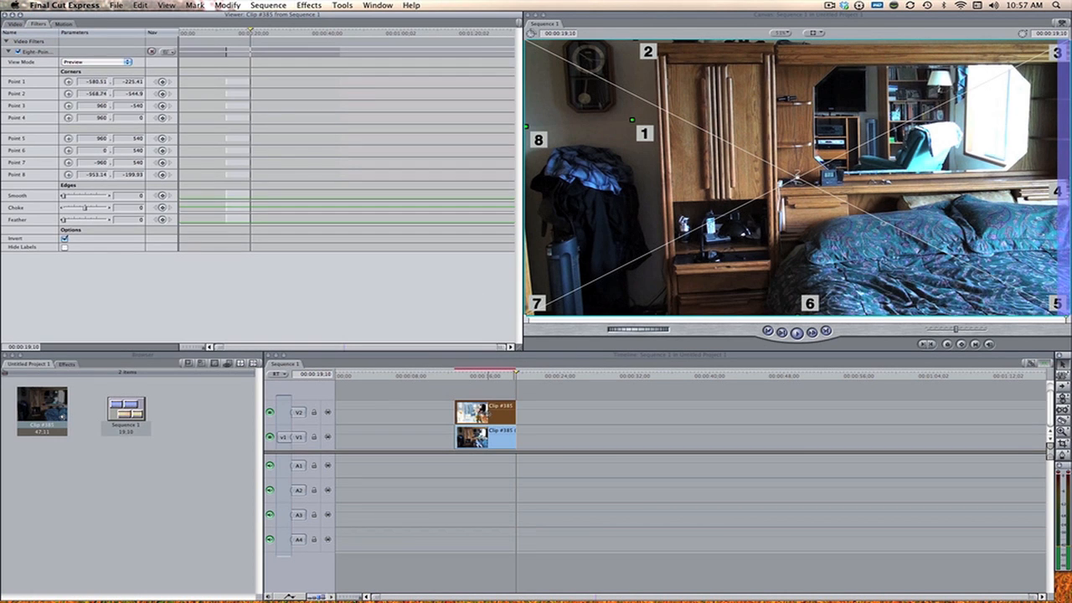
double_click(489, 414)
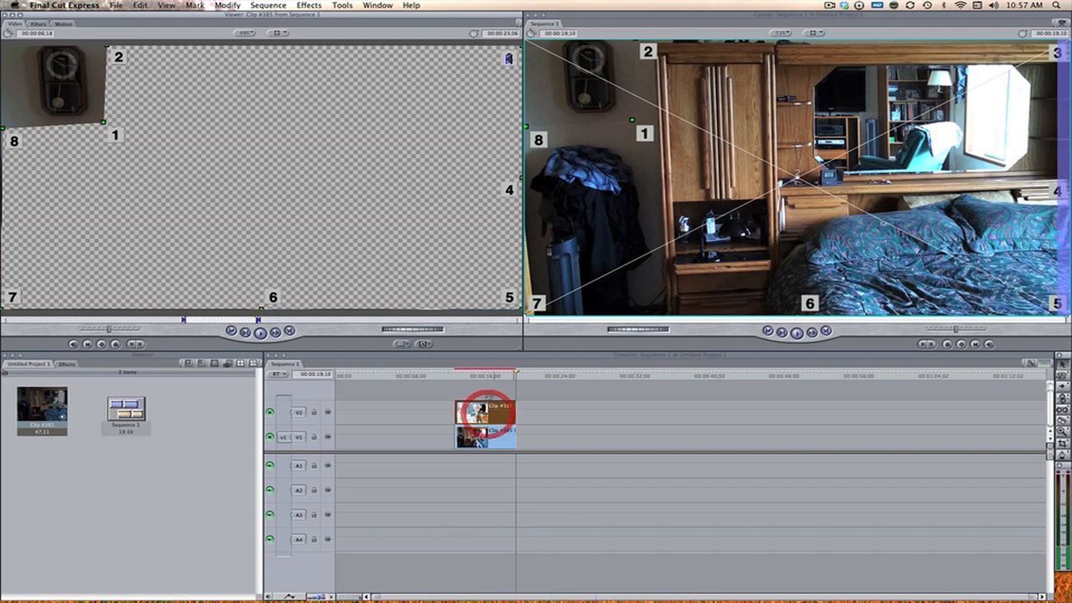
click(32, 25)
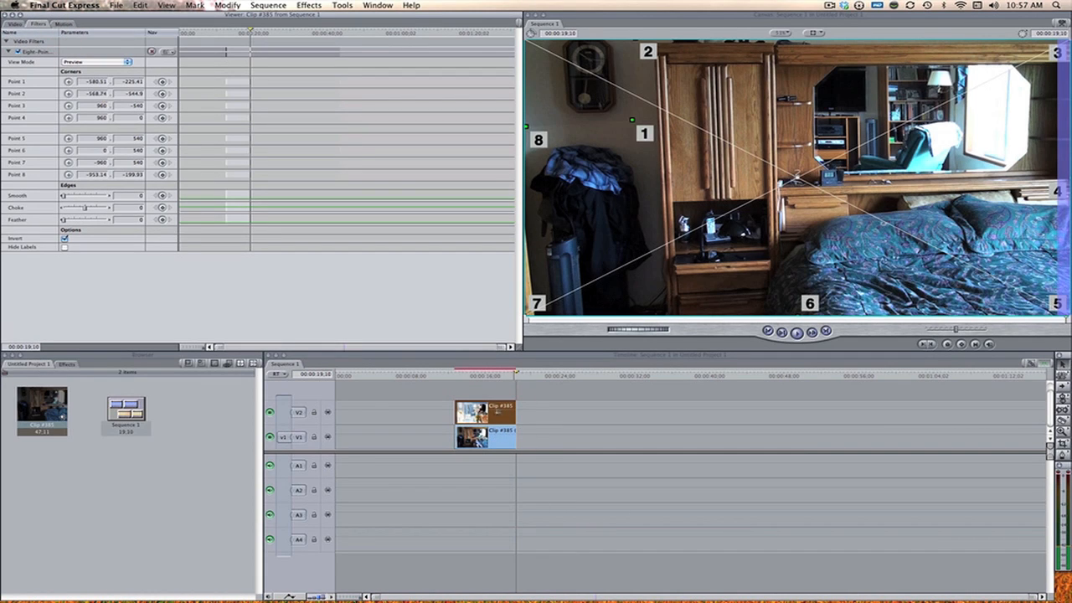
click(71, 220)
drag(72, 220, 73, 220)
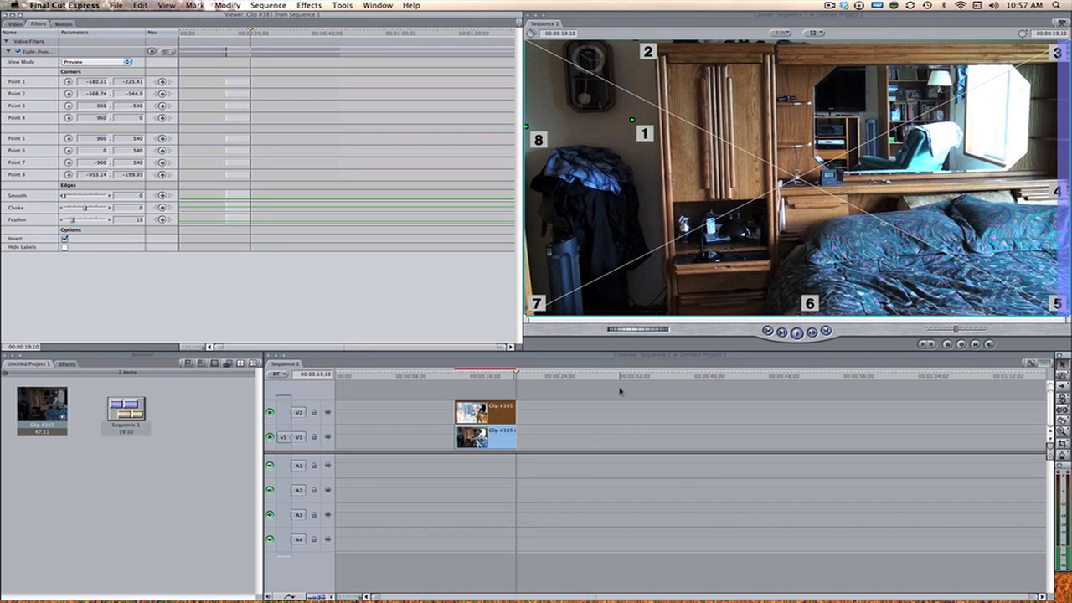
Step: Select both stacked clips on V1 and V2 and render the selection
click(627, 416)
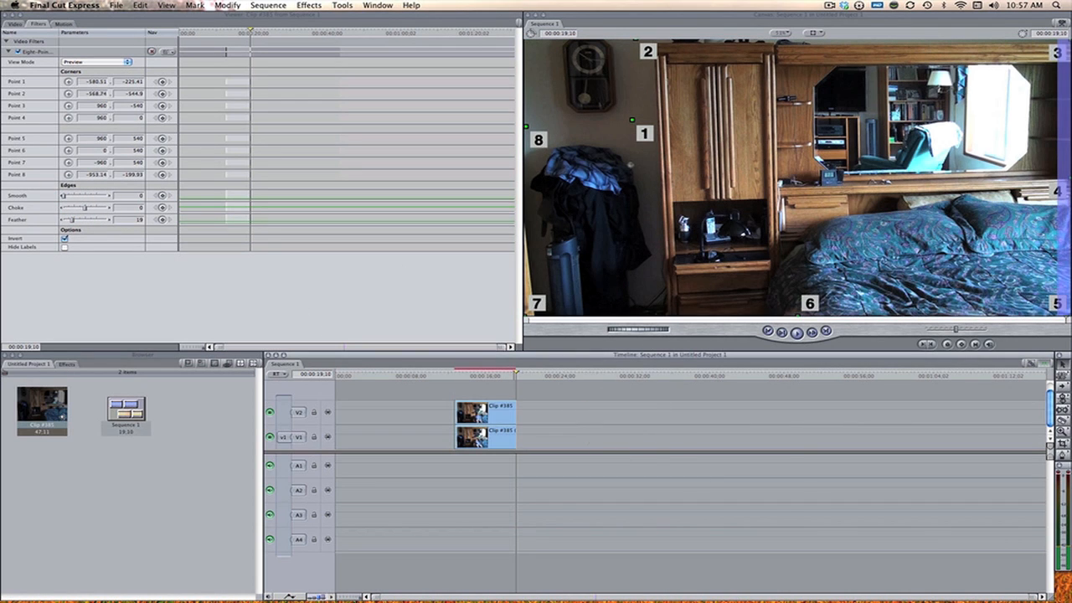
click(499, 446)
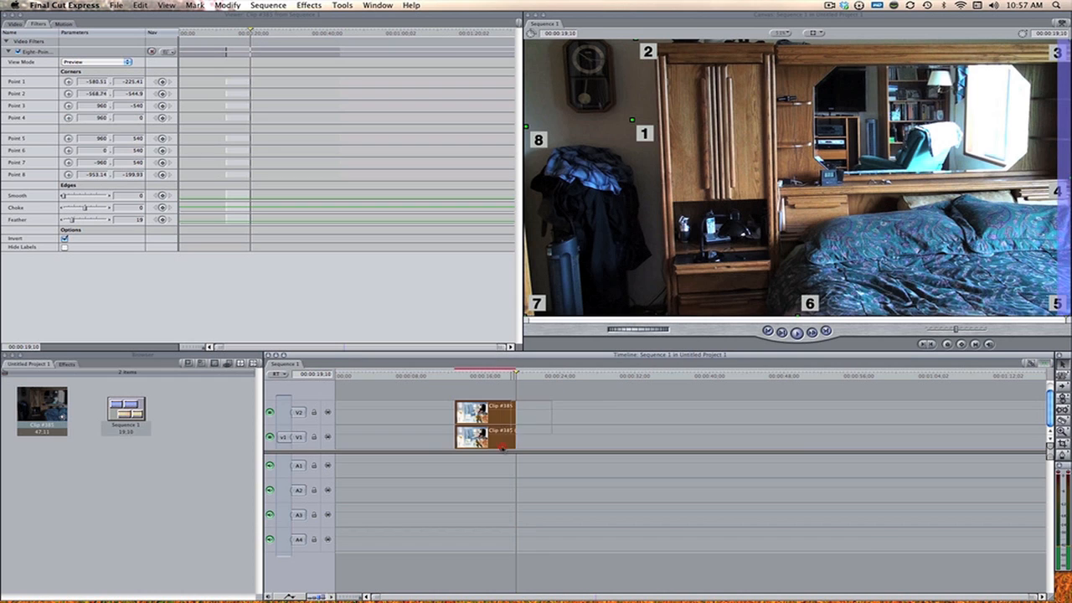
key(super+r)
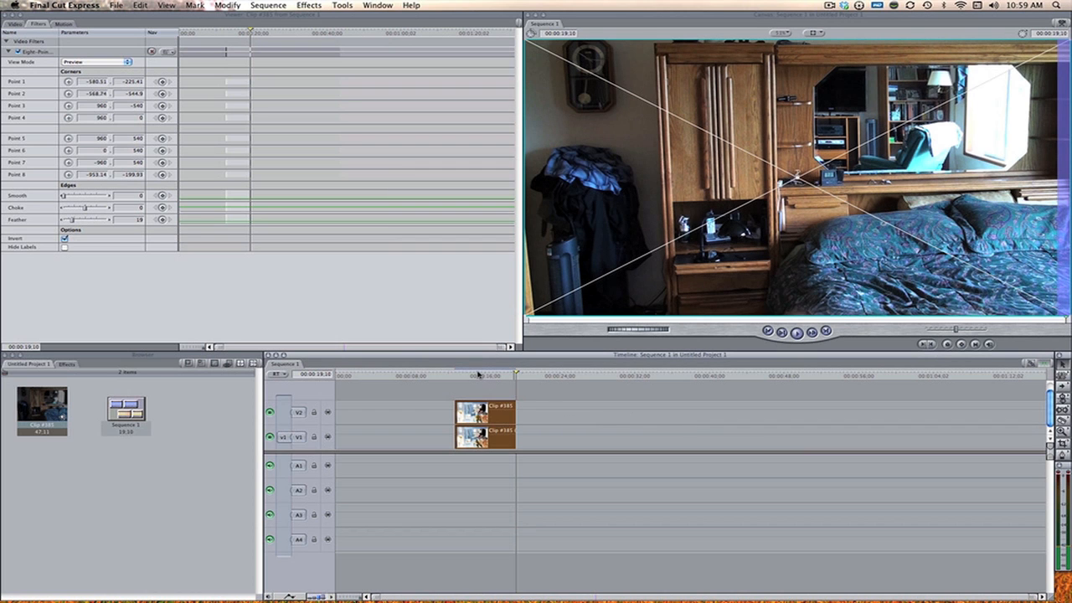
Step: Play the rendered sequence from the start of the clips to review the combined normal-speed and sped-up footage
click(458, 376)
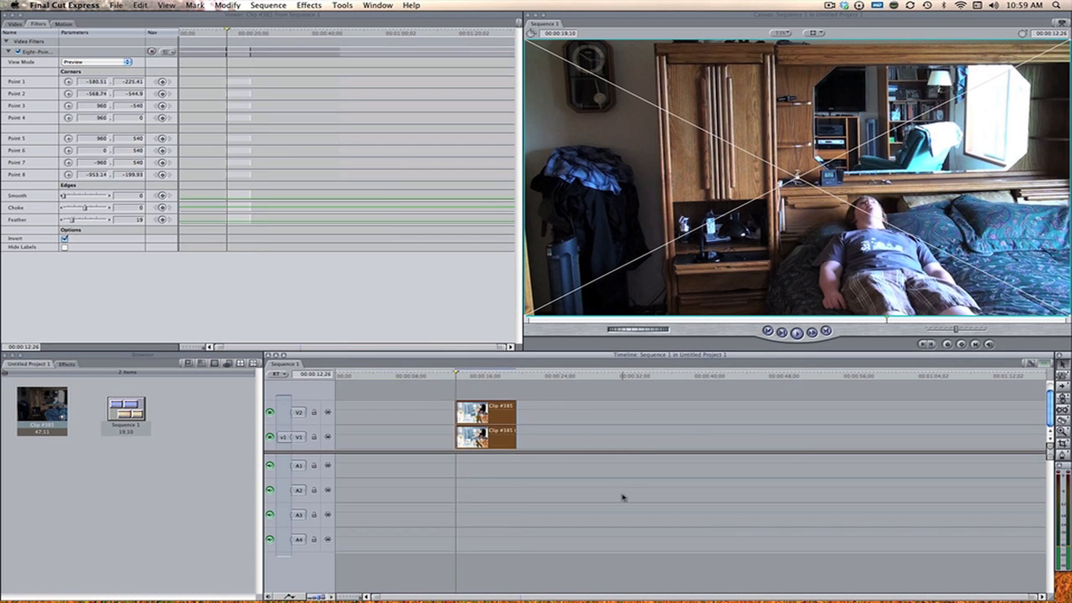
key(space)
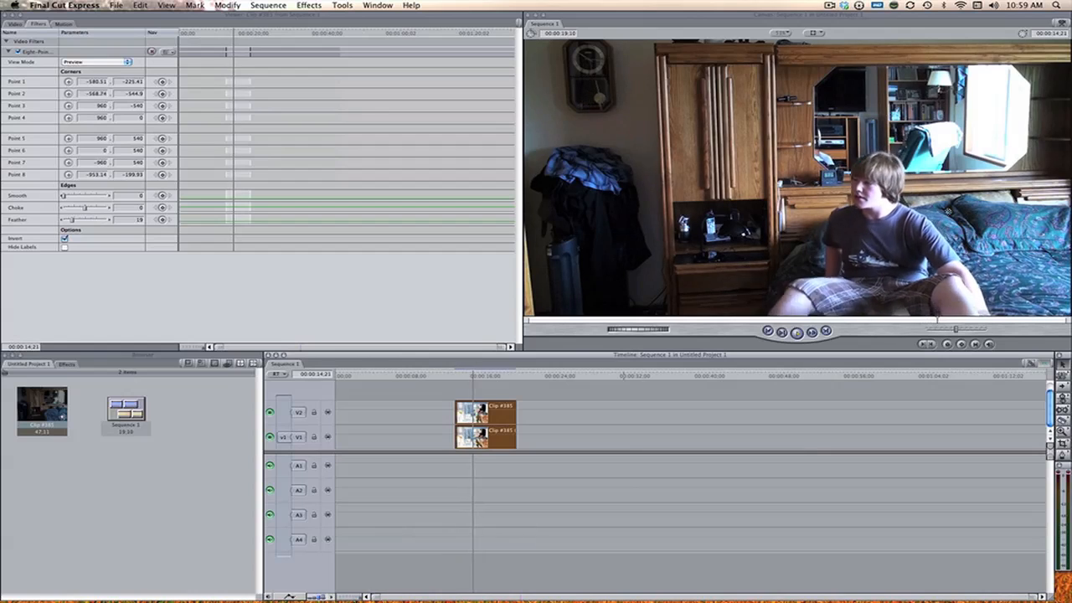
key(space)
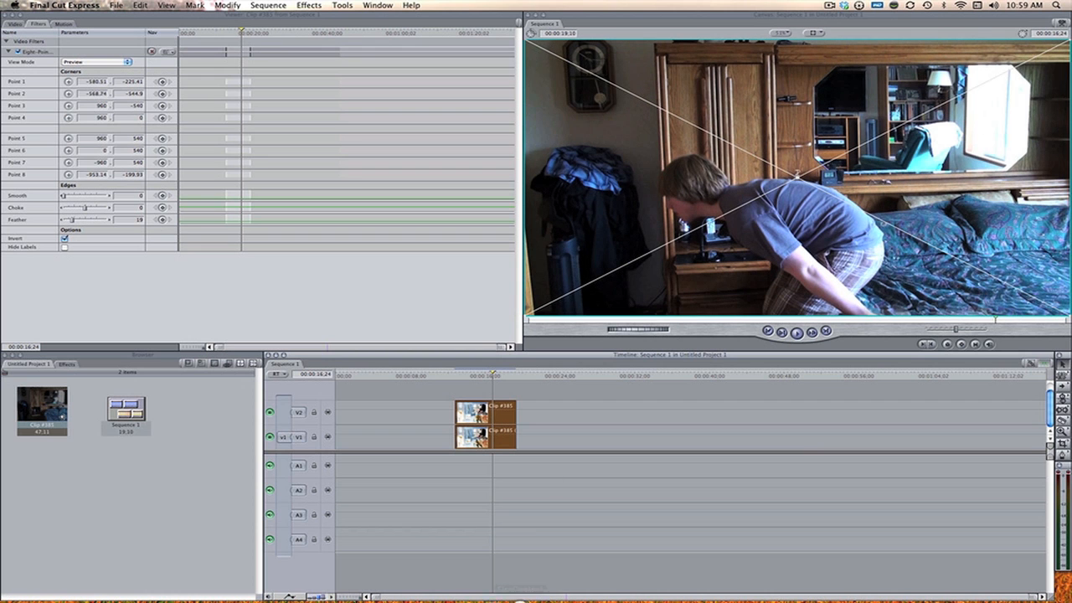
mouse_move(506, 599)
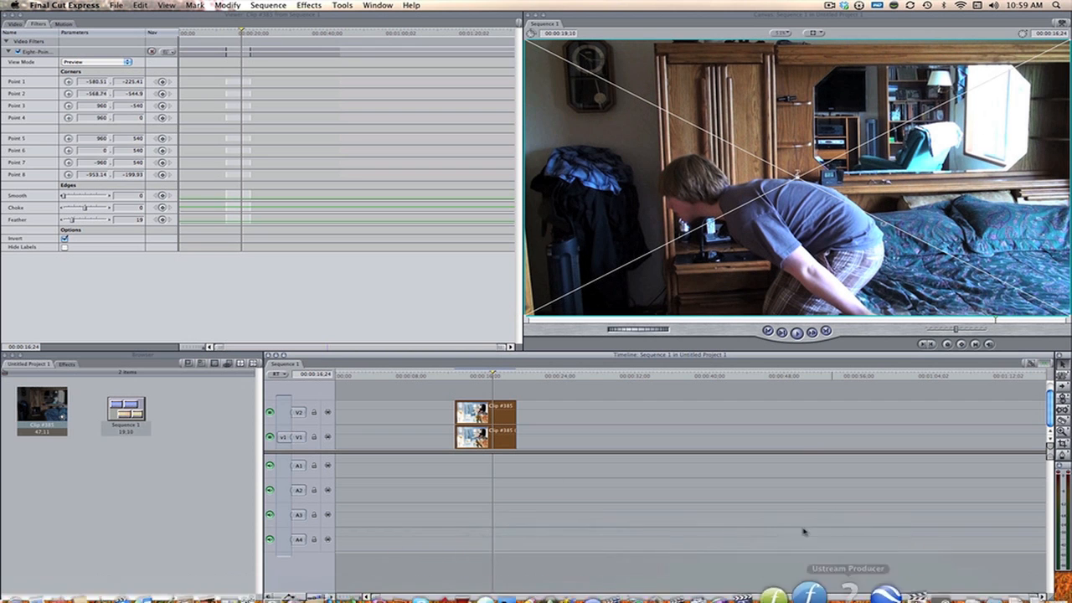
key(space)
key(space)
Step: Step frame by frame around 00:00:18:17 to examine the matte edge where the person passes in front of the clock
key(Left)
key(Left)
key(Left)
key(Left)
key(Left)
key(Left)
key(Left)
key(Left)
key(Left)
key(Left)
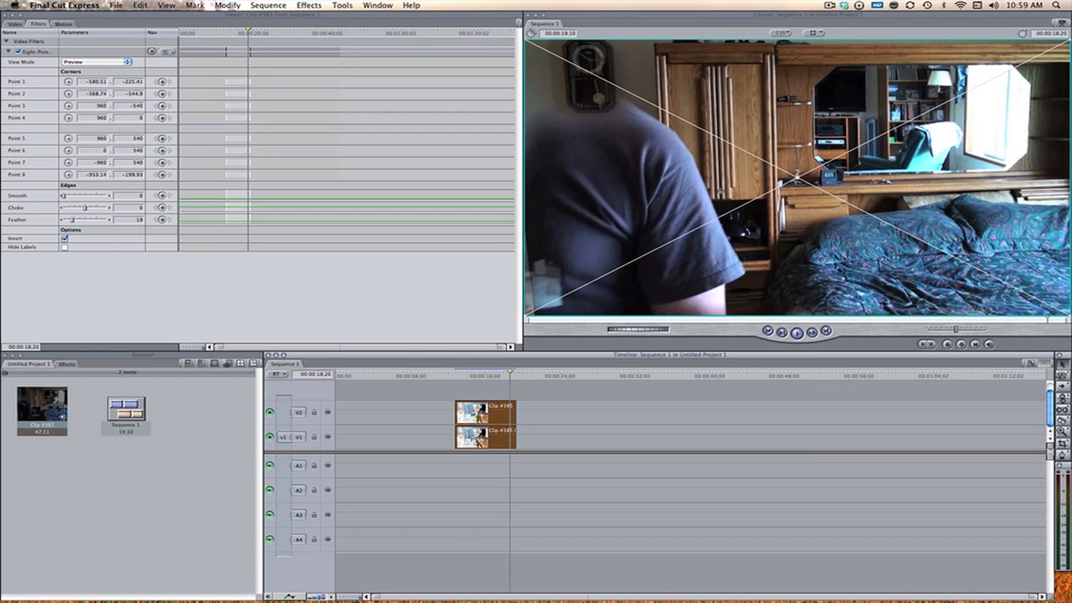
key(Right)
key(Right)
key(Right)
key(Right)
key(Right)
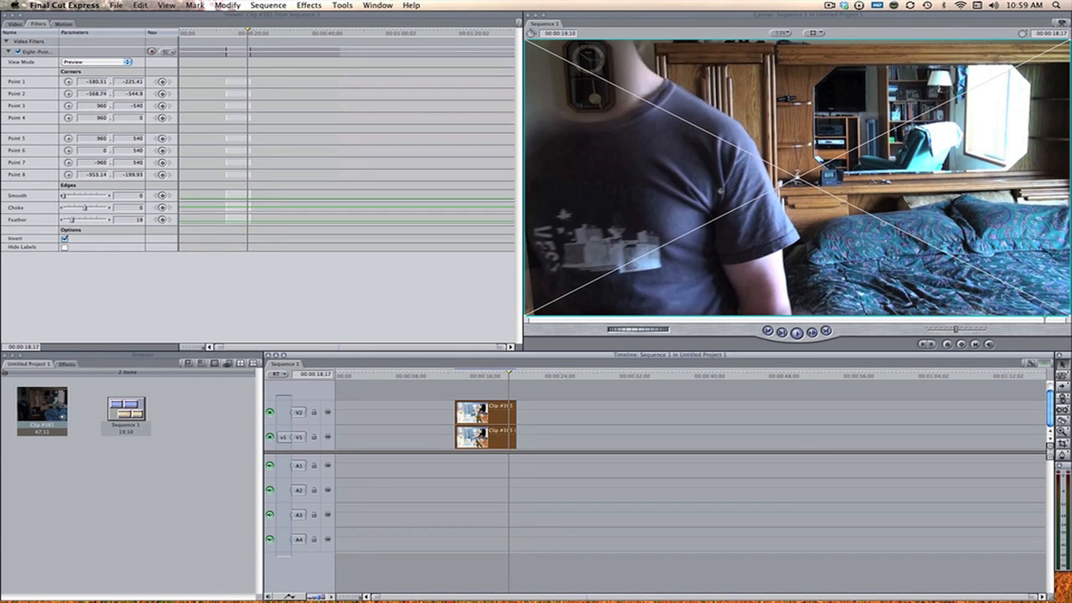
key(Left)
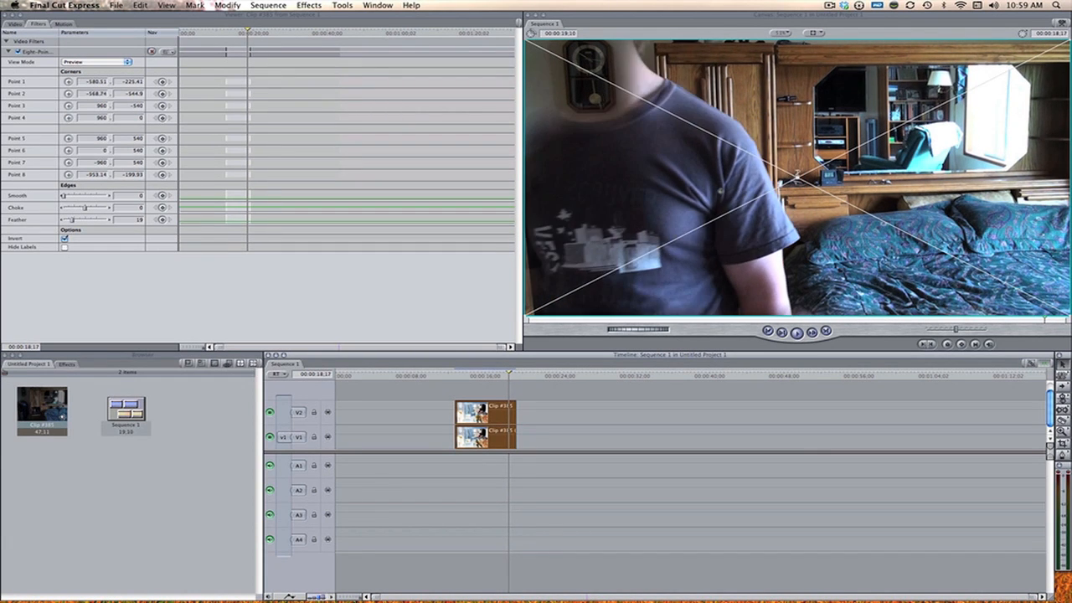